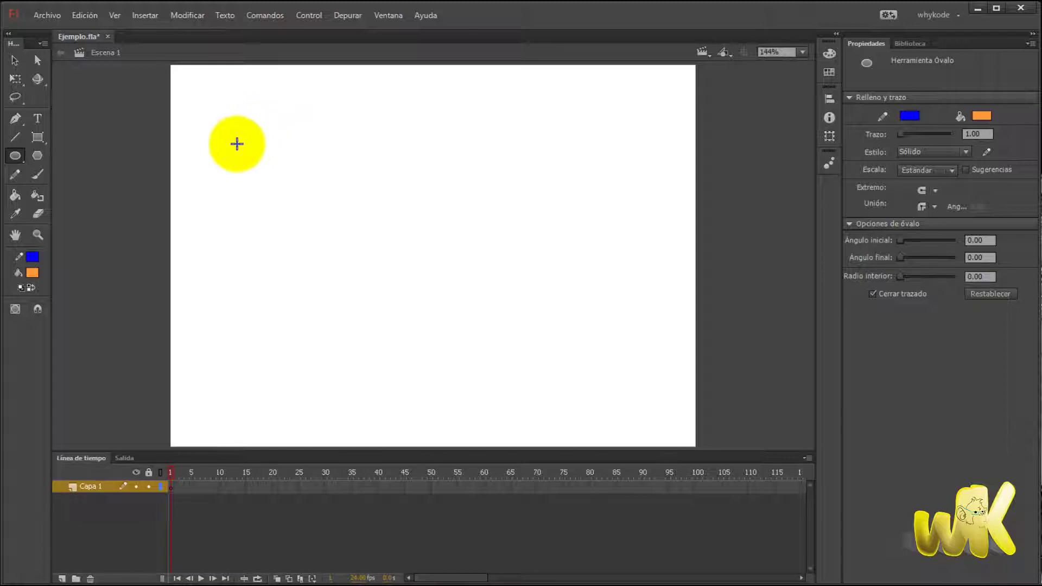
- Draw a filled circle about 166 px across and, beside it, a filled ellipse about 274 by 126 px with the Oval tool
{"action": "left_click", "coordinate": [222, 129]}
{"action": "mouse_move", "coordinate": [233, 143]}
{"action": "left_mouse_down"}
{"action": "mouse_move", "coordinate": [302, 239]}
{"action": "mouse_move", "coordinate": [370, 287]}
{"action": "left_mouse_up"}
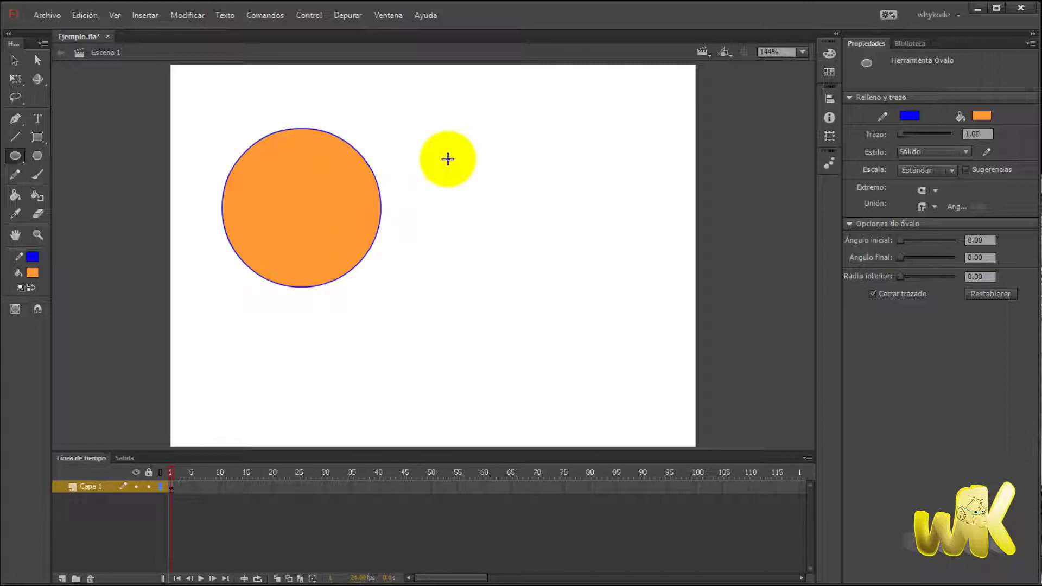
{"action": "left_click_drag", "start_coordinate": [438, 153], "coordinate": [702, 276]}
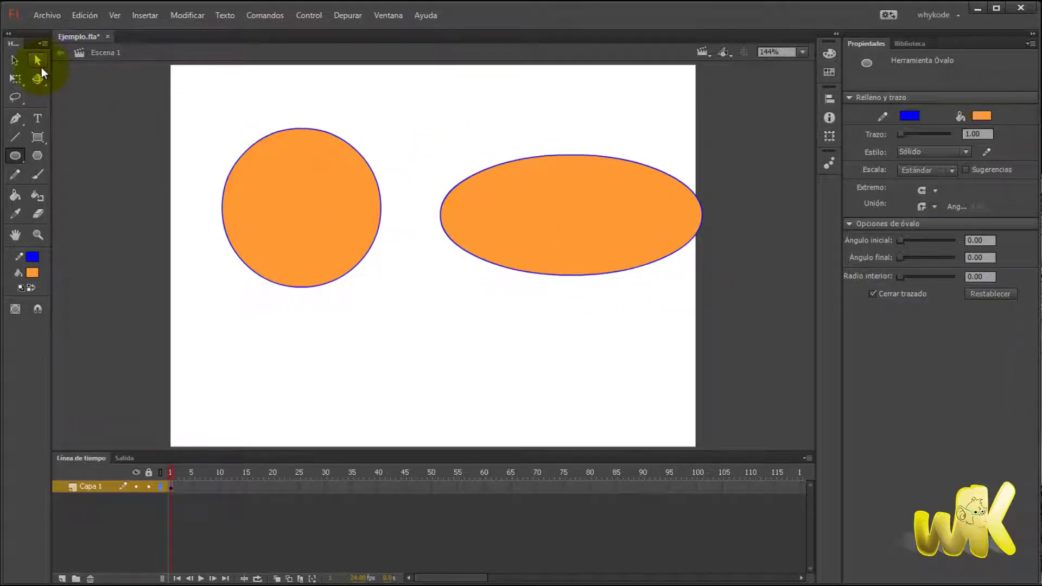
- Separate the orange fills of the circle and the ellipse from their blue outlines by moving each fill below its outline
{"action": "left_click", "coordinate": [12, 61]}
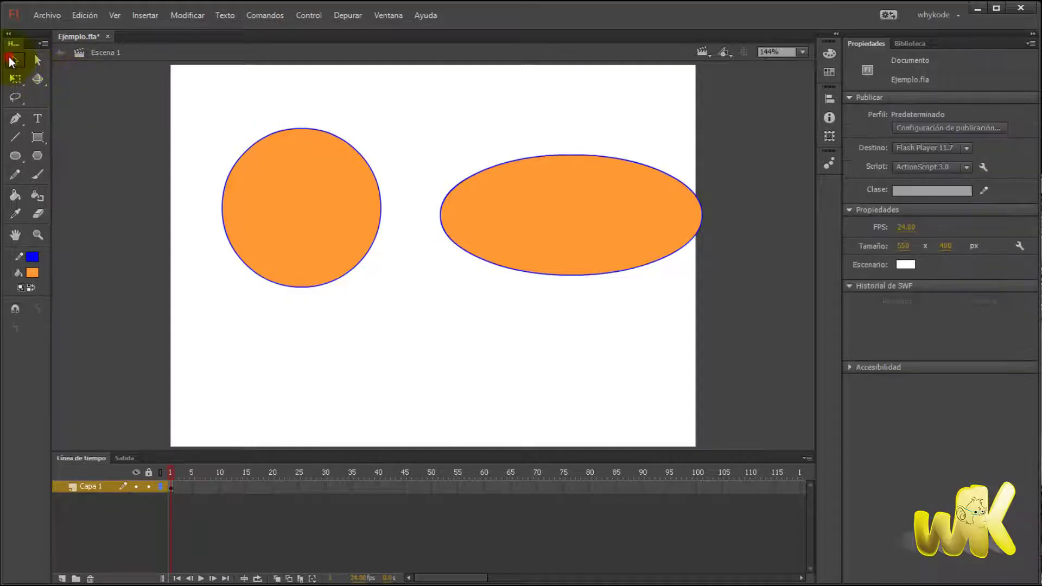
{"action": "left_click", "coordinate": [311, 185]}
{"action": "left_click", "coordinate": [543, 225]}
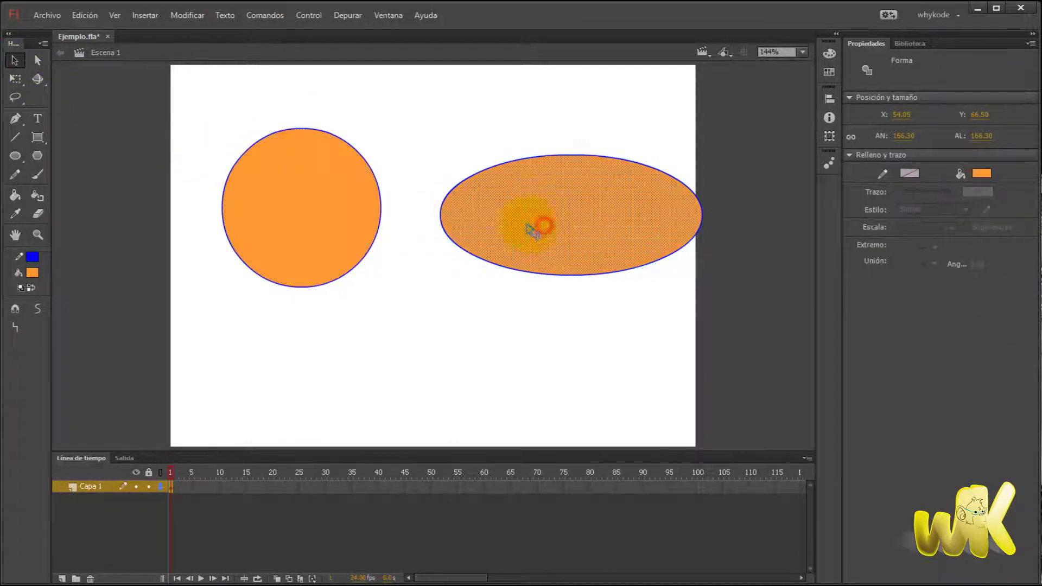
{"action": "left_click_drag", "start_coordinate": [300, 200], "coordinate": [328, 354]}
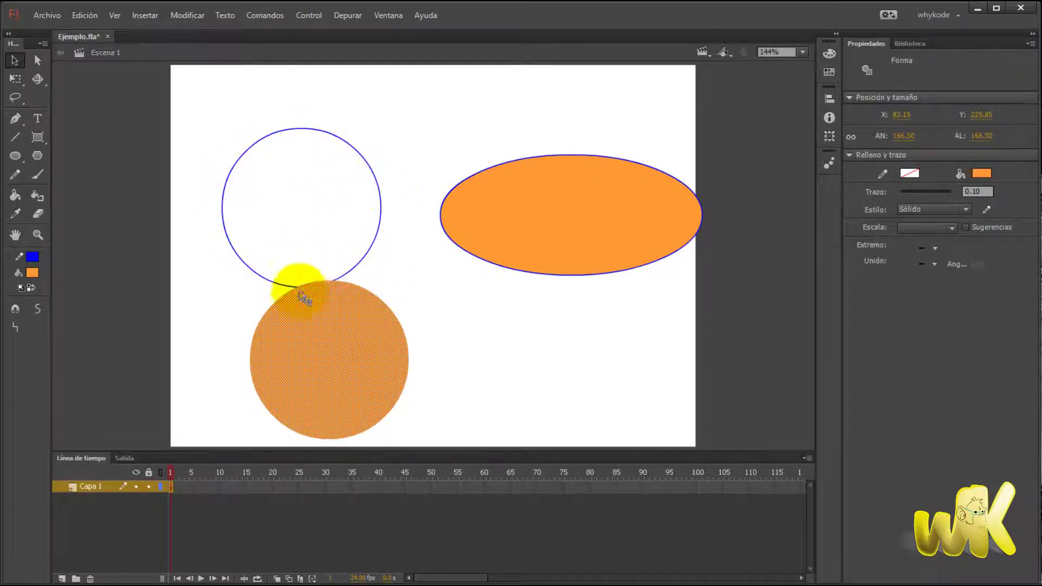
{"action": "left_click", "coordinate": [577, 239]}
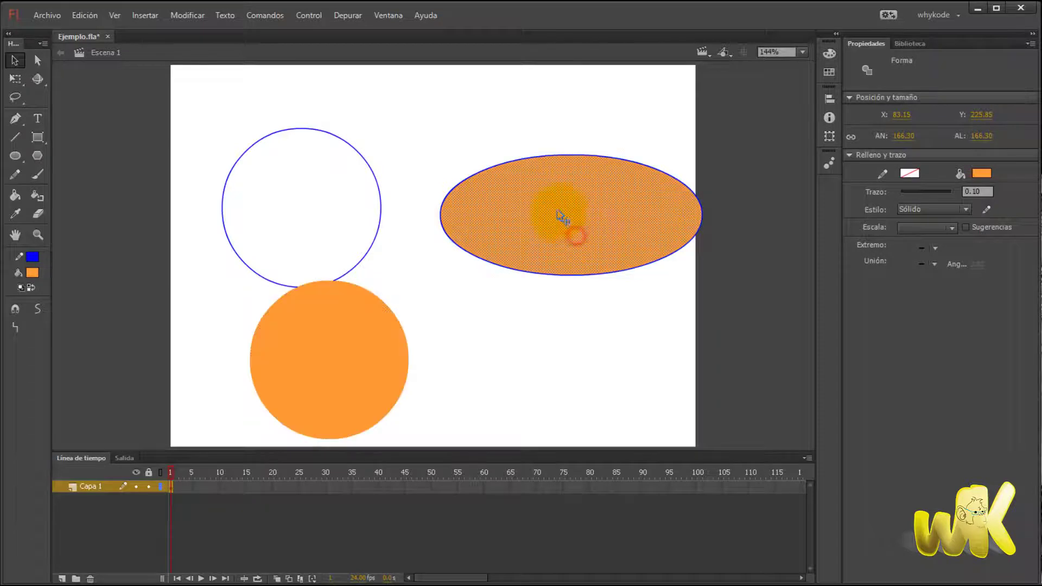
{"action": "left_click_drag", "start_coordinate": [562, 219], "coordinate": [577, 354]}
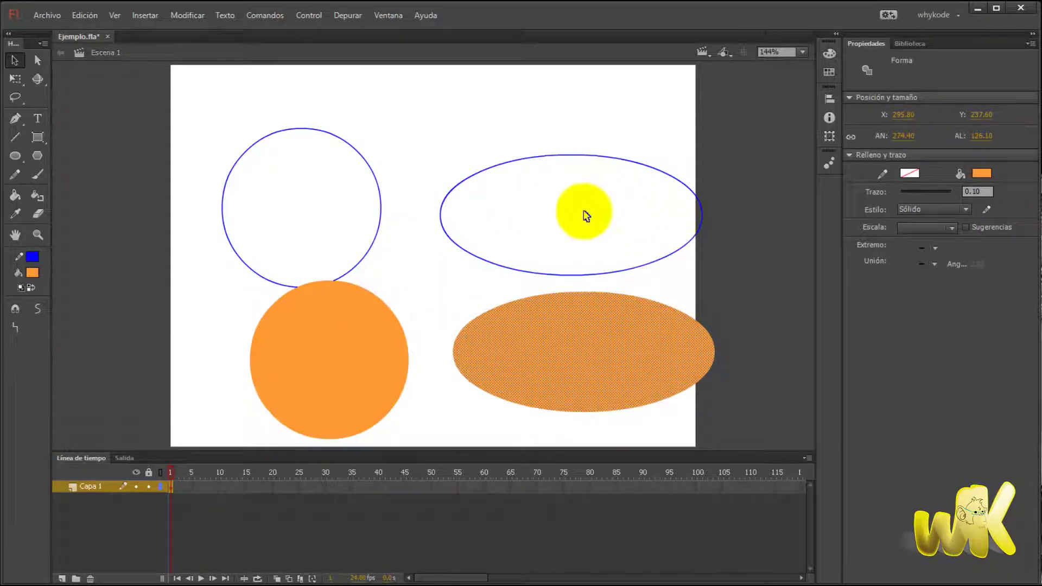
- Delete the ellipse's fill and outline from the stage
{"action": "left_click", "coordinate": [553, 342]}
{"action": "left_click", "coordinate": [425, 116]}
{"action": "left_click_drag", "start_coordinate": [430, 140], "coordinate": [751, 417]}
{"action": "key", "text": "Delete"}
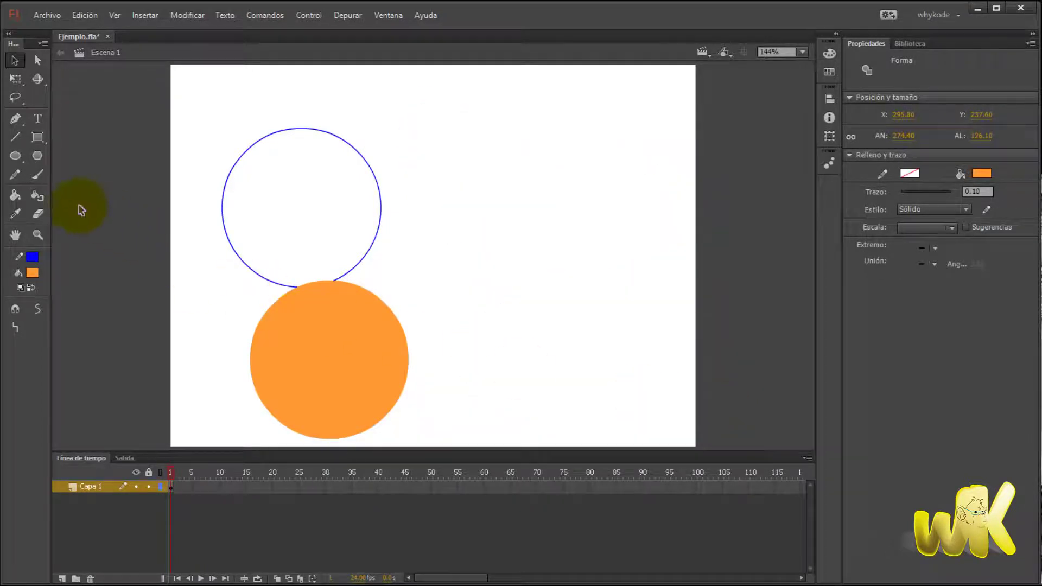
- Draw a filled rectangle about 172 by 141 px beside the circle with the standard Rectangle tool, using a corner radius of 0
{"action": "left_click", "coordinate": [39, 137]}
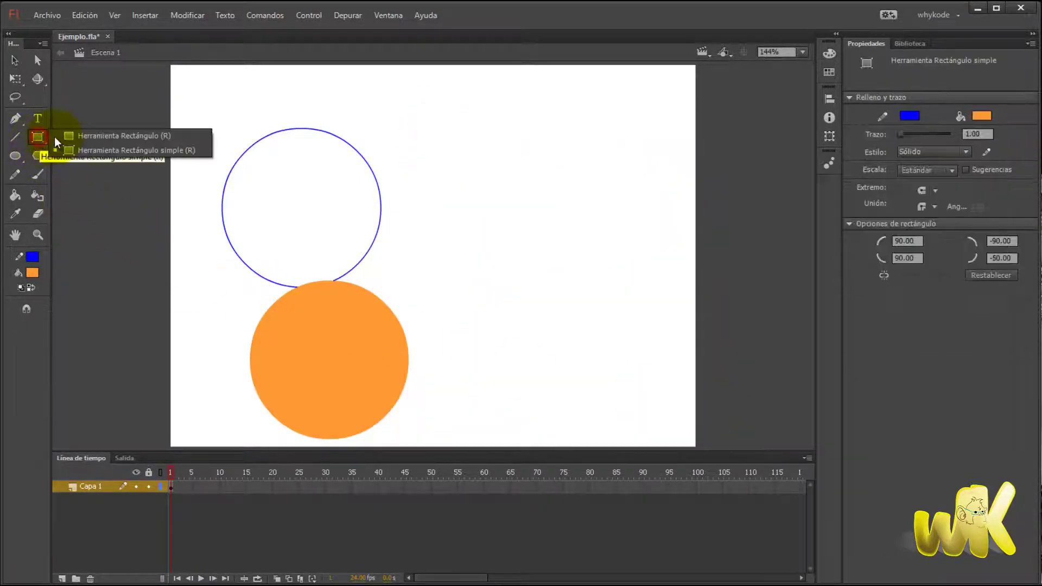
{"action": "left_click", "coordinate": [71, 135]}
{"action": "left_click_drag", "start_coordinate": [474, 143], "coordinate": [636, 262]}
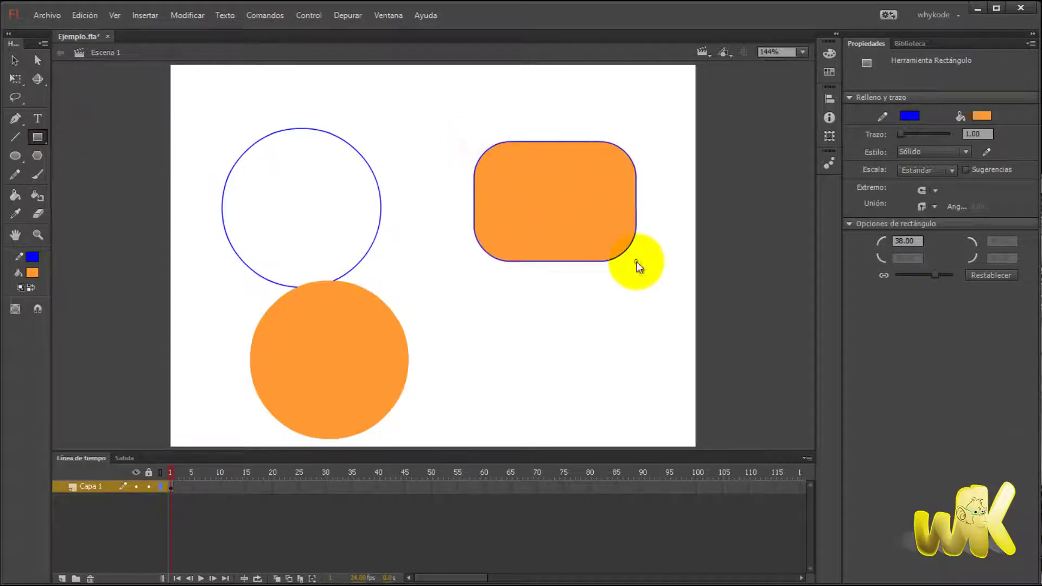
{"action": "key", "text": "ctrl+z"}
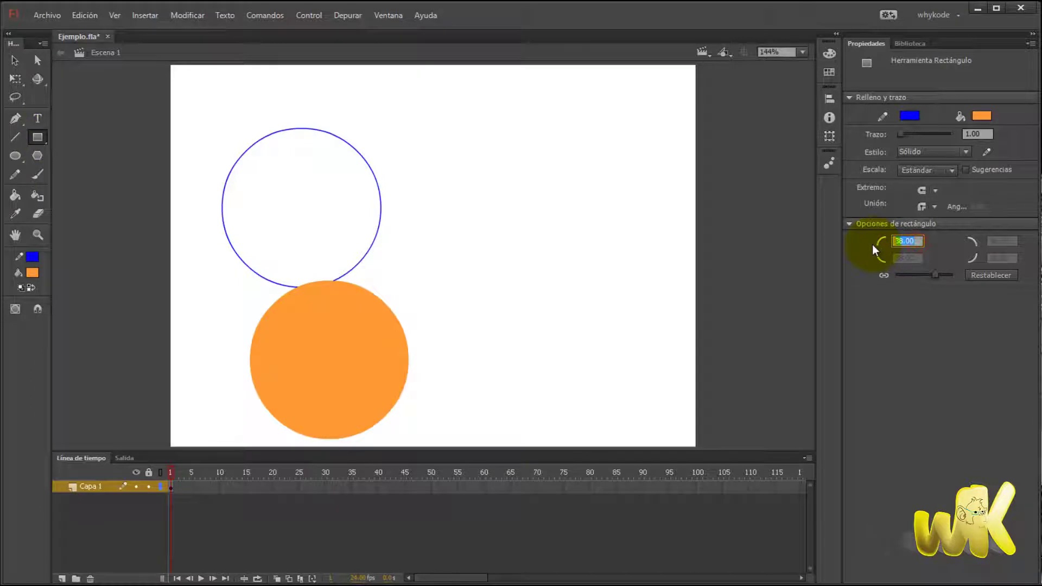
{"action": "type", "text": "0"}
{"action": "key", "text": "Return"}
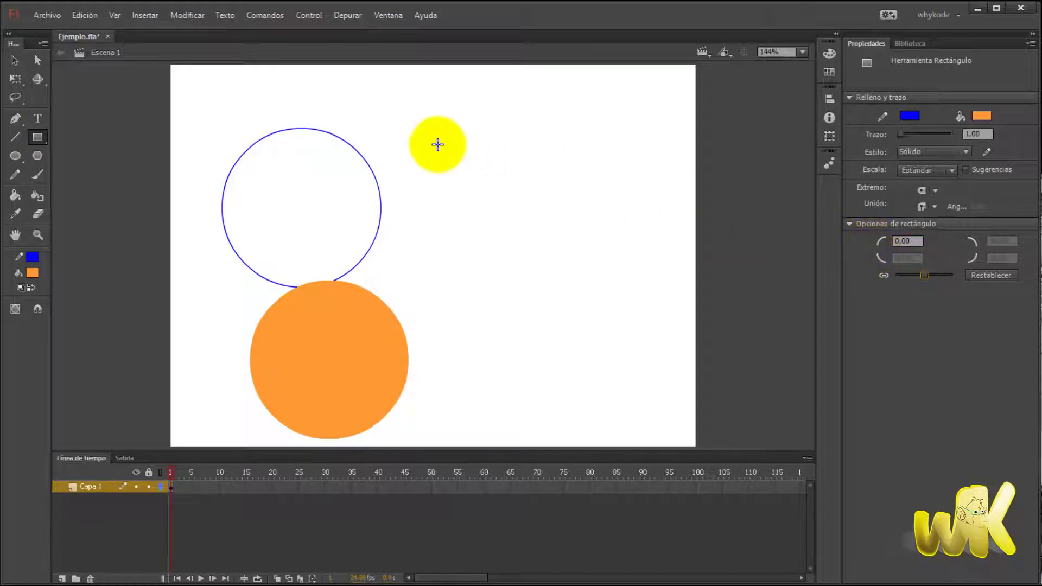
{"action": "left_click_drag", "start_coordinate": [467, 137], "coordinate": [631, 272]}
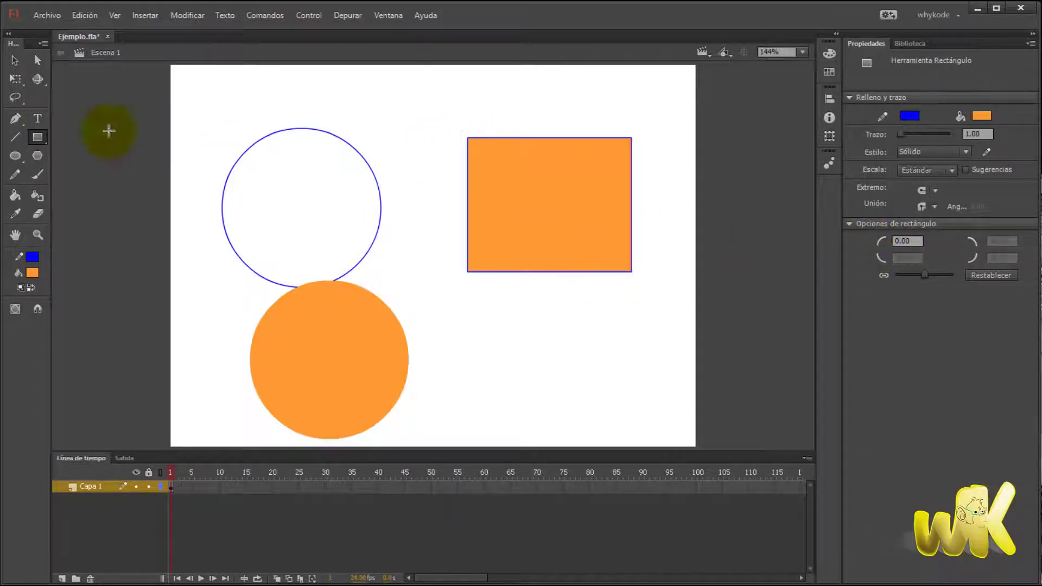
- Move the rectangle's fill below its outline, and individually select its bottom and left edges and the circle's outline
{"action": "left_click", "coordinate": [18, 60]}
{"action": "left_click_drag", "start_coordinate": [523, 191], "coordinate": [549, 334]}
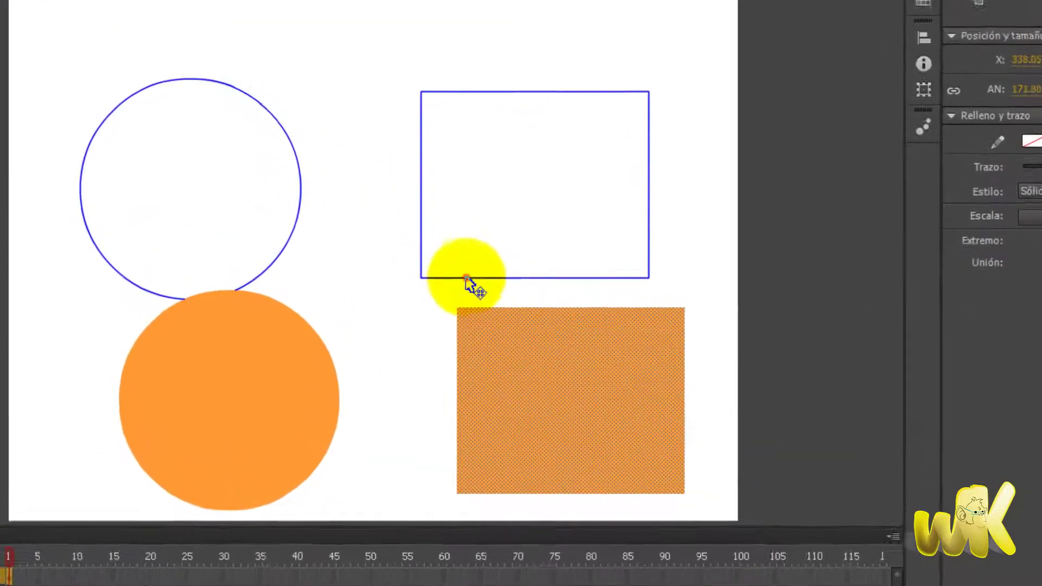
{"action": "left_click", "coordinate": [501, 271]}
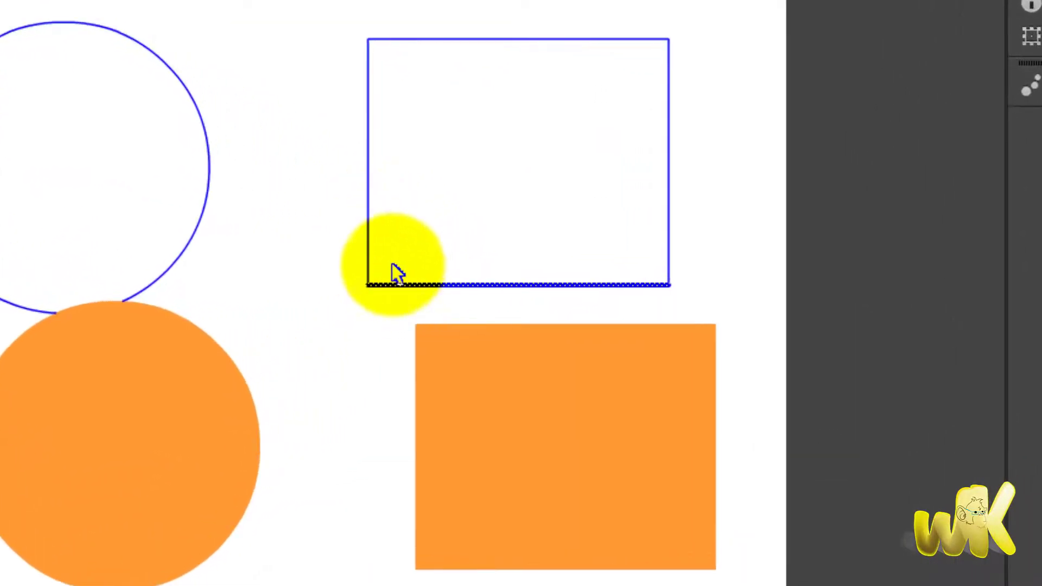
{"action": "left_click", "coordinate": [368, 211]}
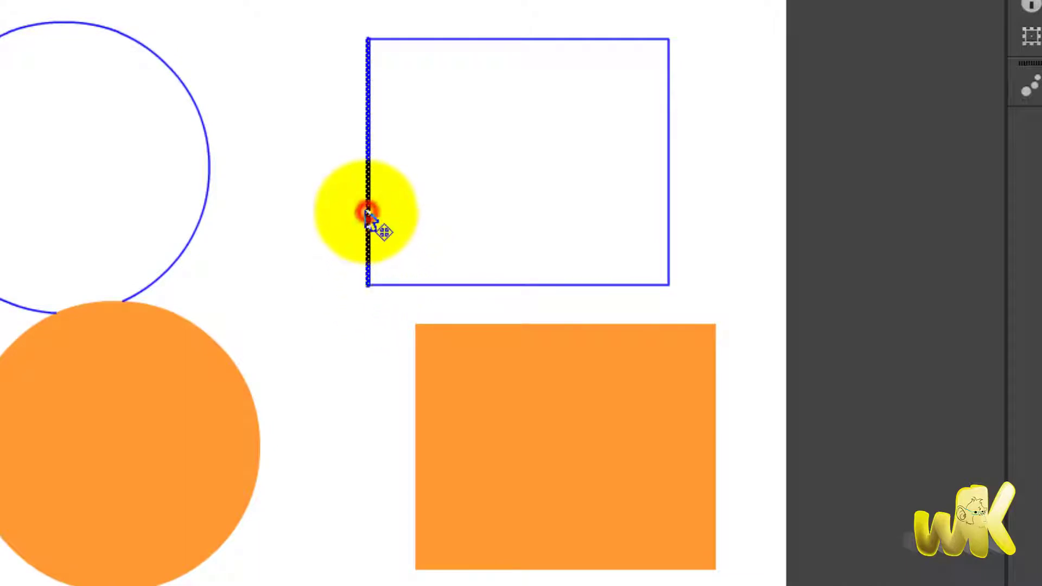
{"action": "left_click", "coordinate": [415, 284]}
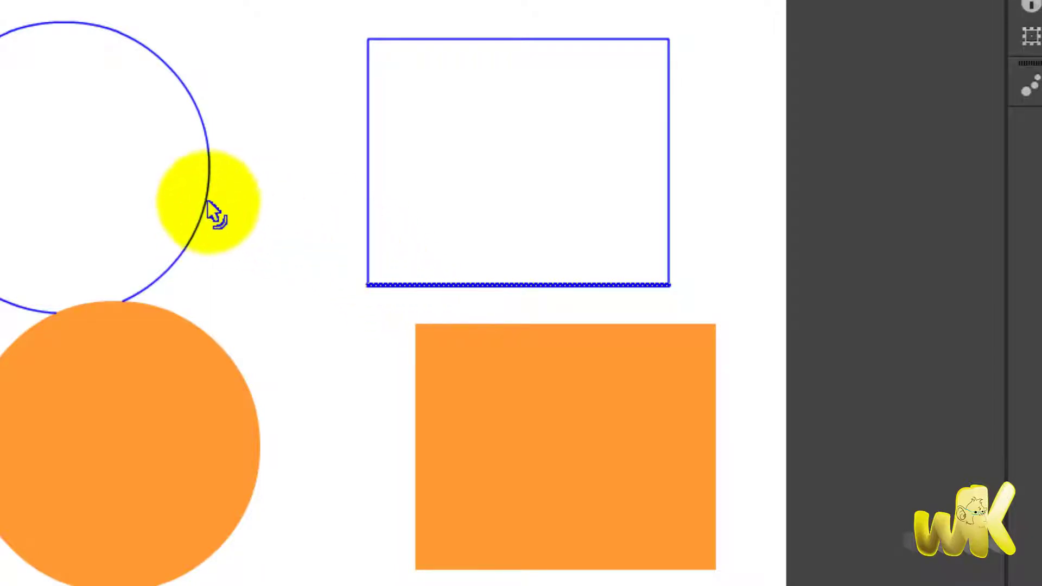
{"action": "left_click", "coordinate": [179, 87]}
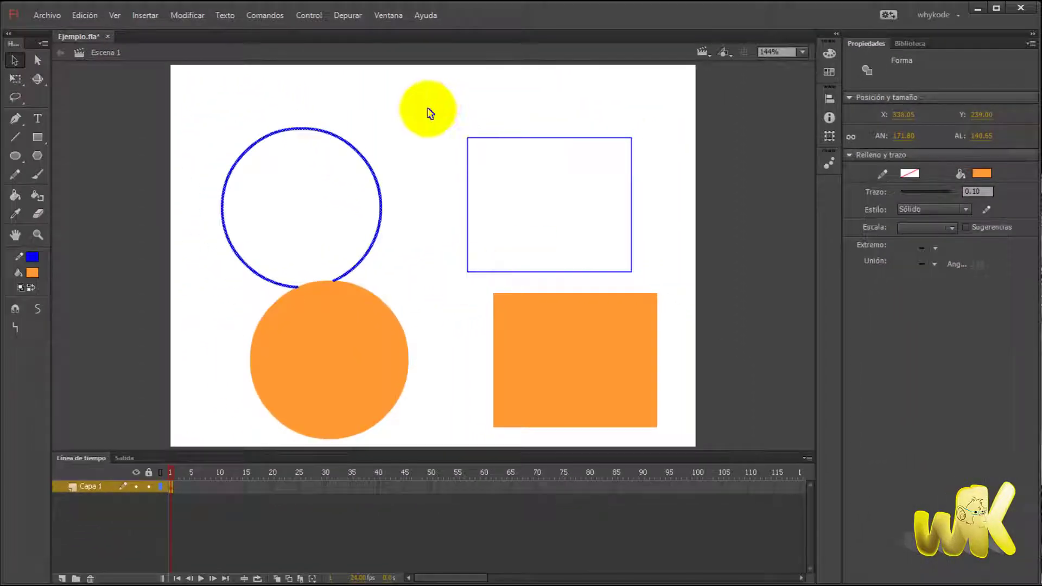
- Delete all the remaining fills and outlines from the stage
{"action": "left_click_drag", "start_coordinate": [201, 88], "coordinate": [700, 445]}
{"action": "key", "text": "Delete"}
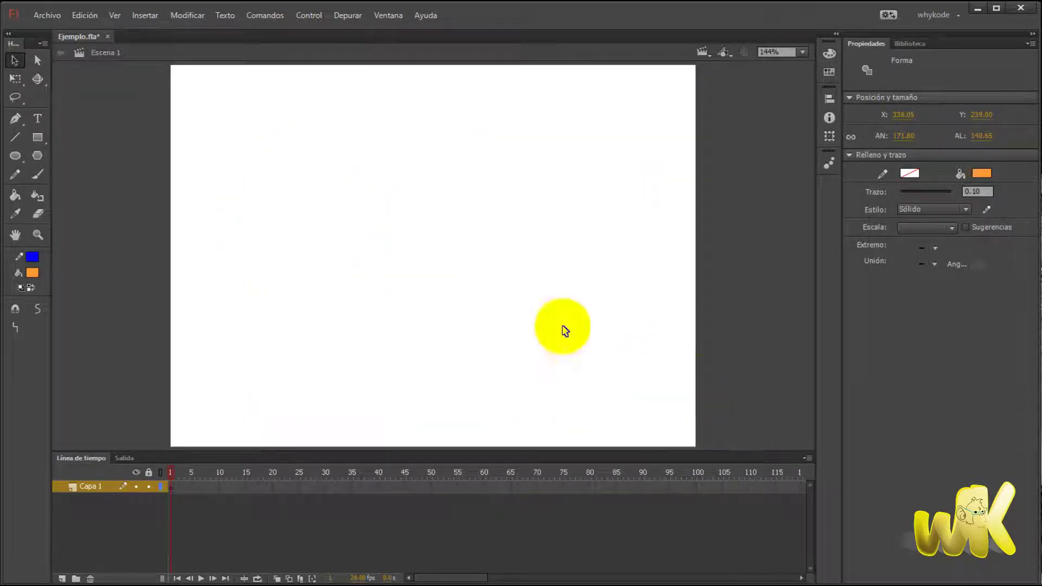
- Draw a filled circle about 201 px across in the upper left of the stage with the primitive Oval tool (Óvalo simple)
{"action": "left_click", "coordinate": [18, 155]}
{"action": "left_click", "coordinate": [18, 155]}
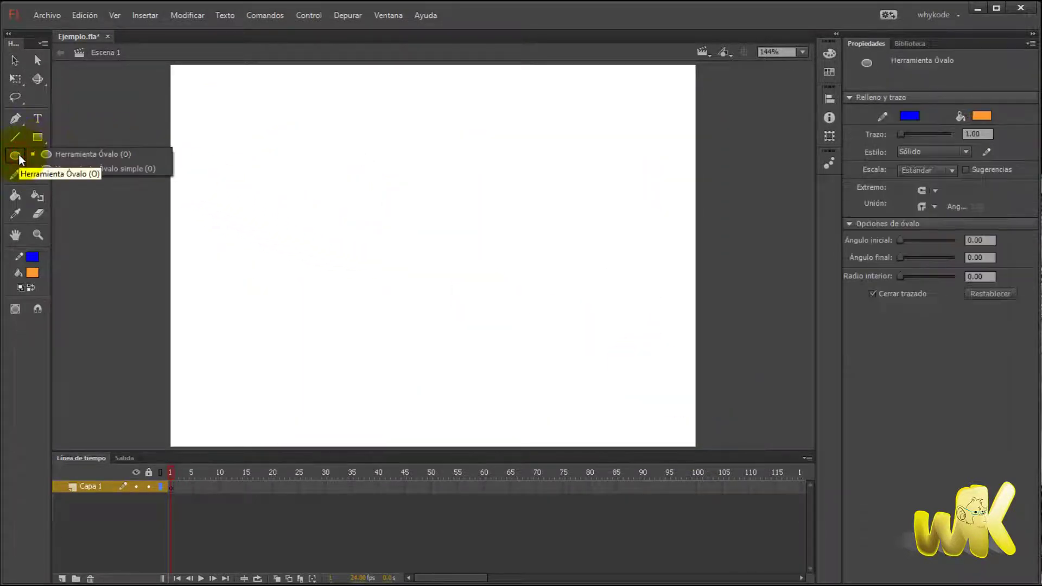
{"action": "left_click", "coordinate": [74, 168]}
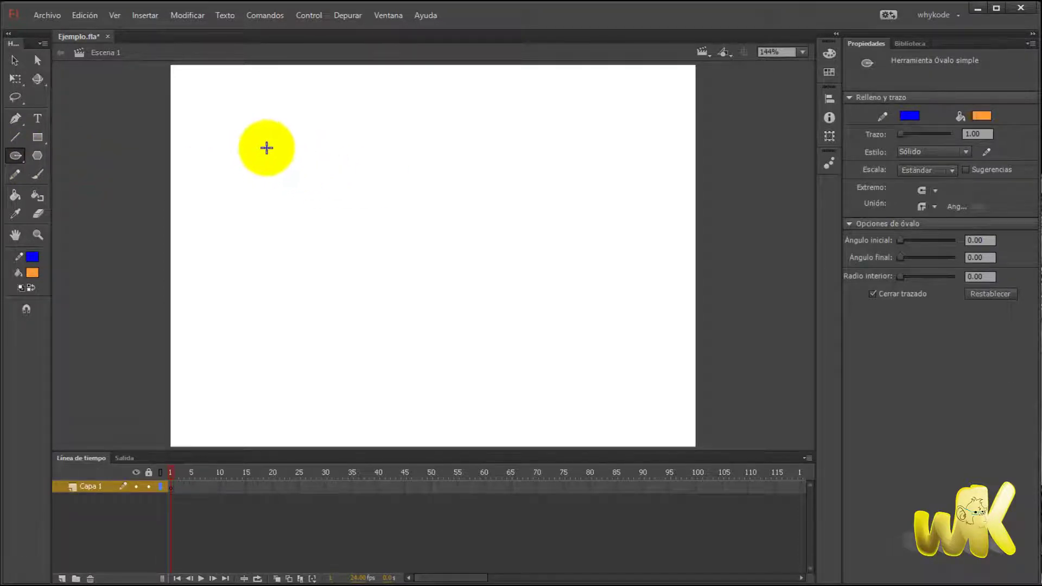
{"action": "left_click_drag", "start_coordinate": [235, 133], "coordinate": [425, 318]}
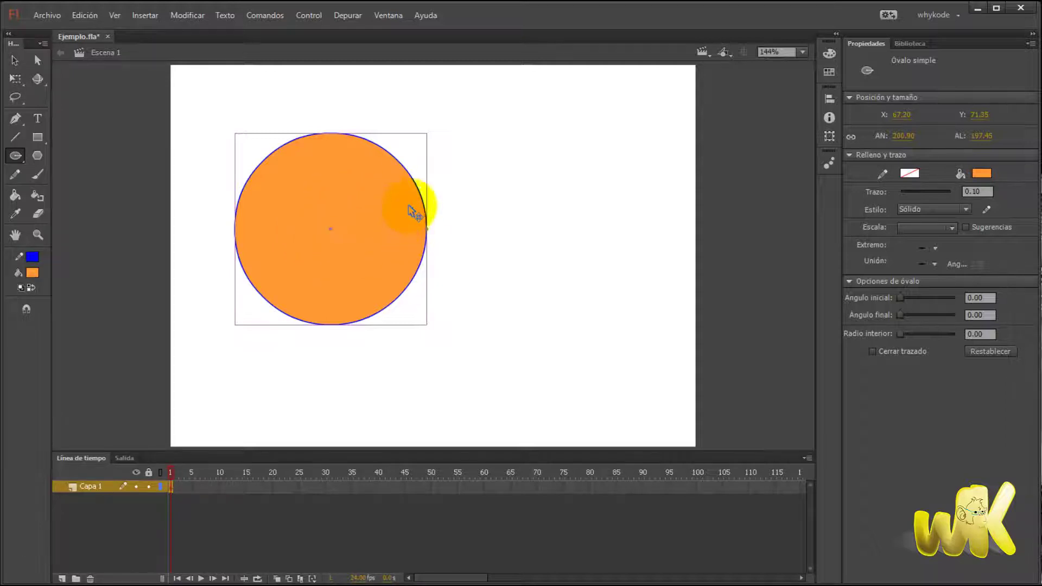
- Move the whole primitive oval, fill and outline together, to about X 59, Y 74
{"action": "left_click", "coordinate": [14, 61]}
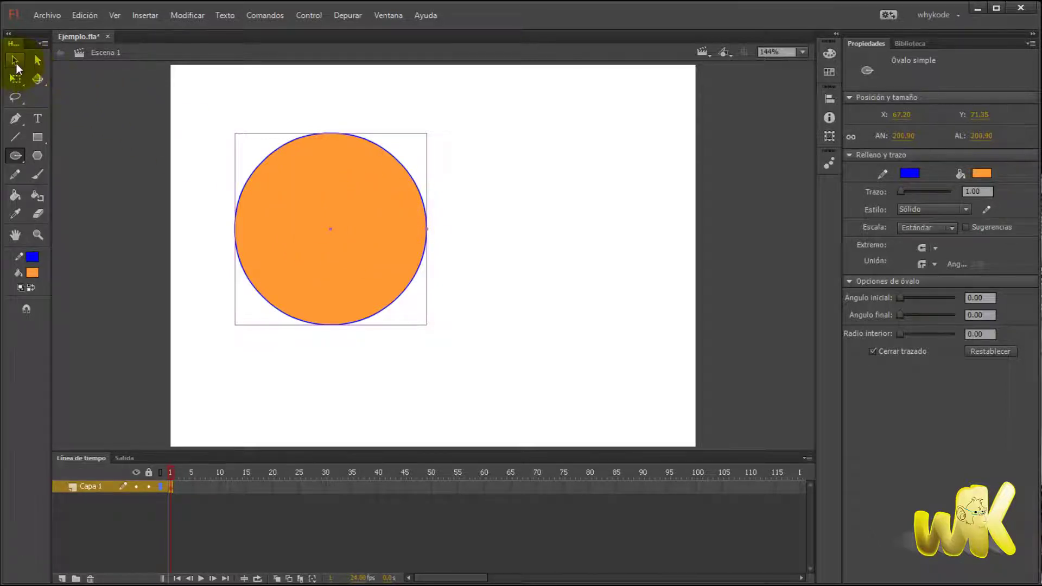
{"action": "left_click", "coordinate": [417, 255]}
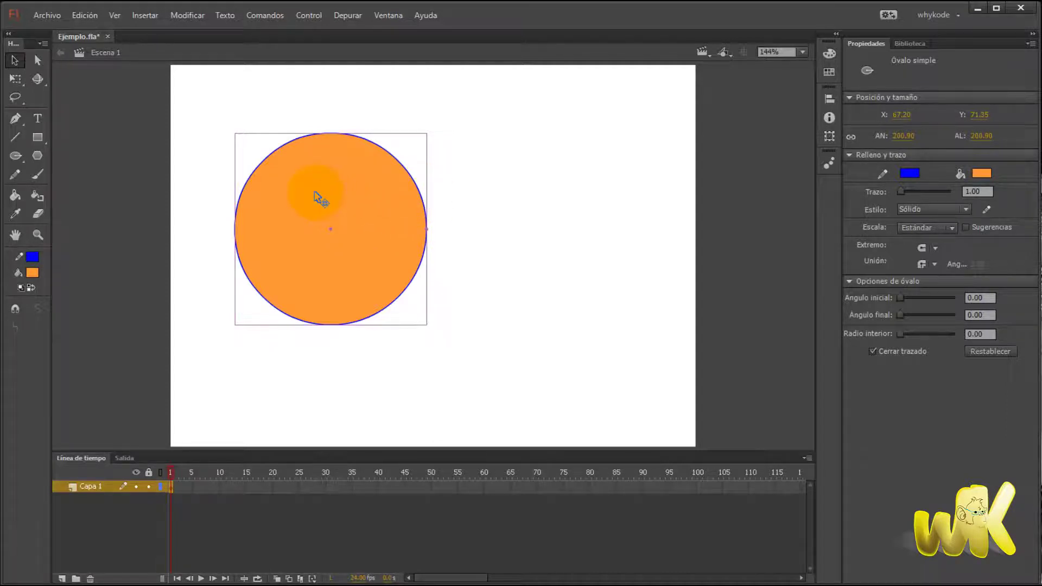
{"action": "left_click_drag", "start_coordinate": [326, 196], "coordinate": [422, 208]}
{"action": "left_click_drag", "start_coordinate": [365, 179], "coordinate": [311, 197]}
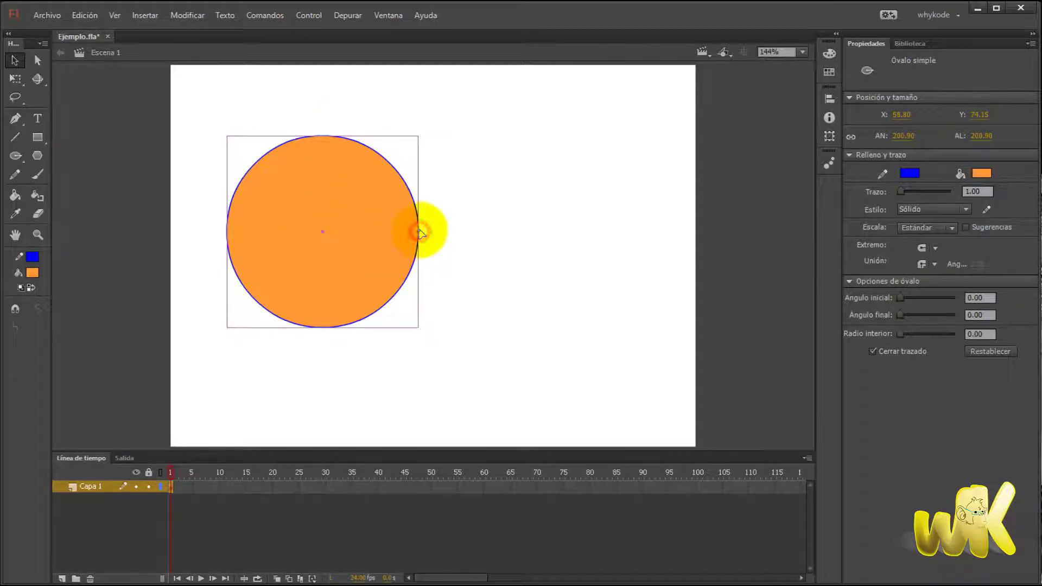
- Reshape the primitive oval into an open ring with an end angle of 333 and an inner radius of about 31
{"action": "left_click_drag", "start_coordinate": [419, 228], "coordinate": [407, 191]}
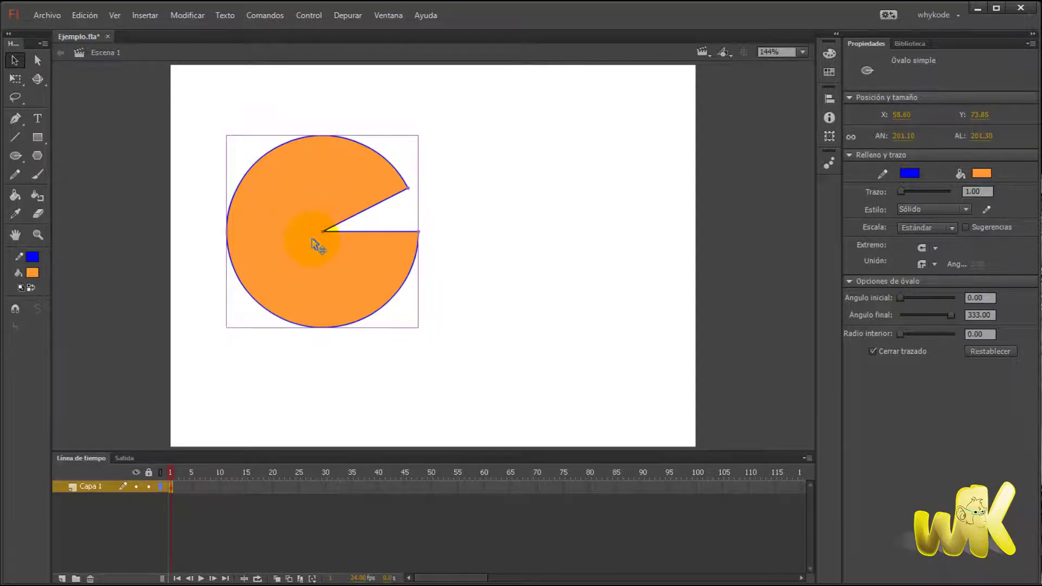
{"action": "left_click_drag", "start_coordinate": [313, 241], "coordinate": [323, 224]}
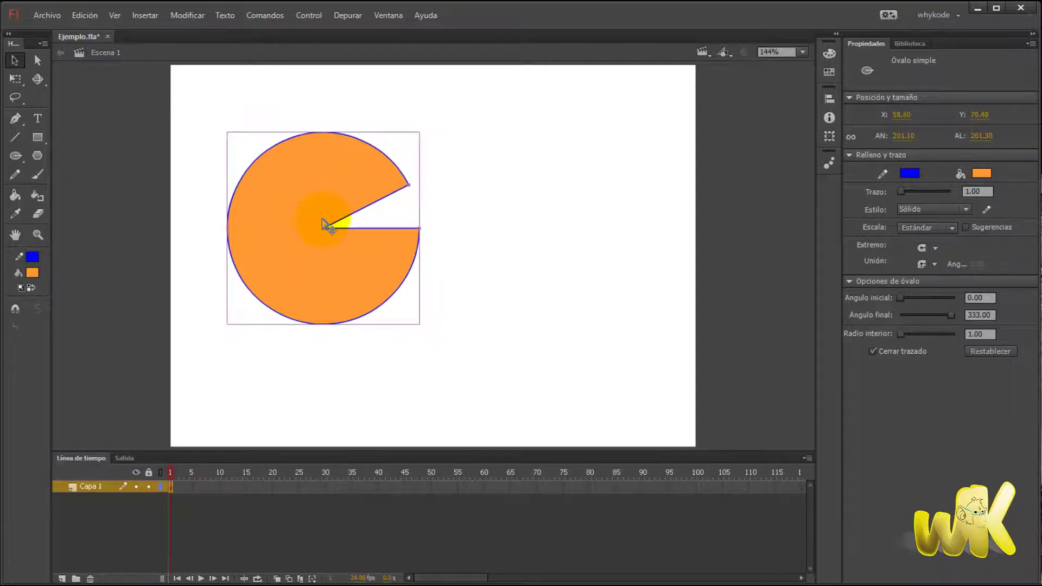
{"action": "left_click", "coordinate": [507, 209]}
{"action": "left_click", "coordinate": [325, 232]}
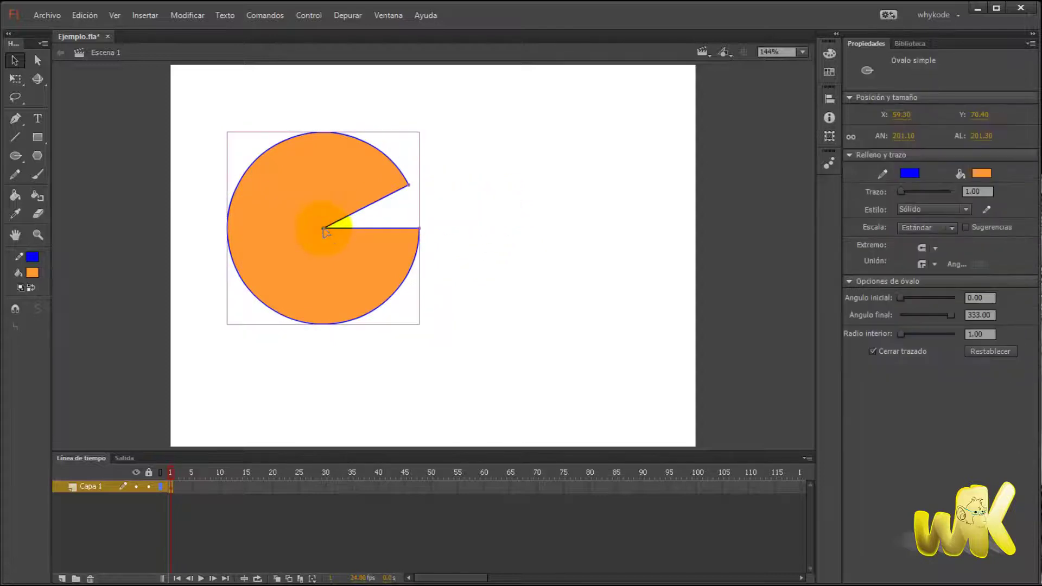
{"action": "left_click_drag", "start_coordinate": [325, 227], "coordinate": [321, 225]}
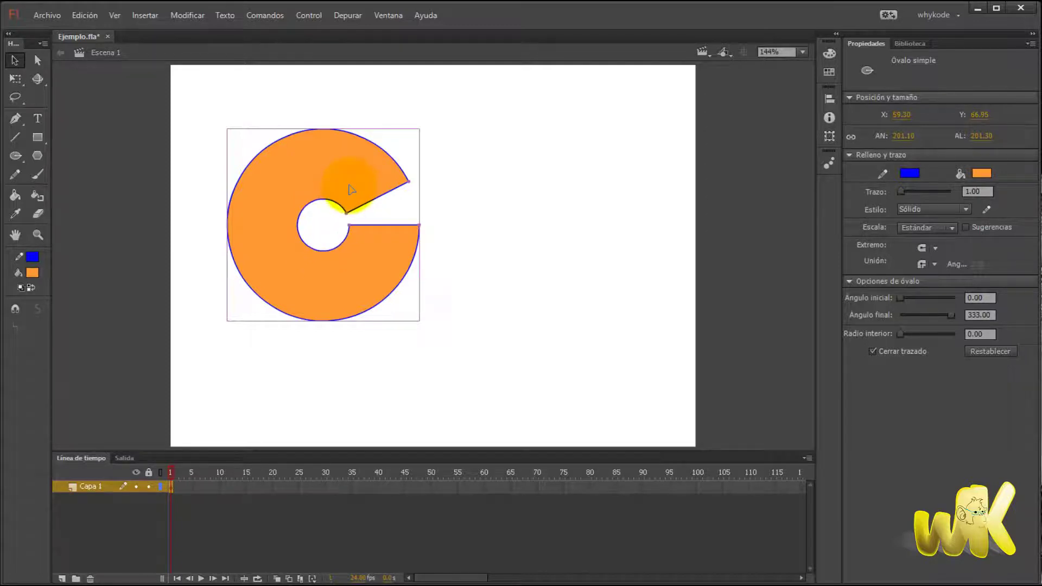
{"action": "left_click_drag", "start_coordinate": [350, 198], "coordinate": [298, 214]}
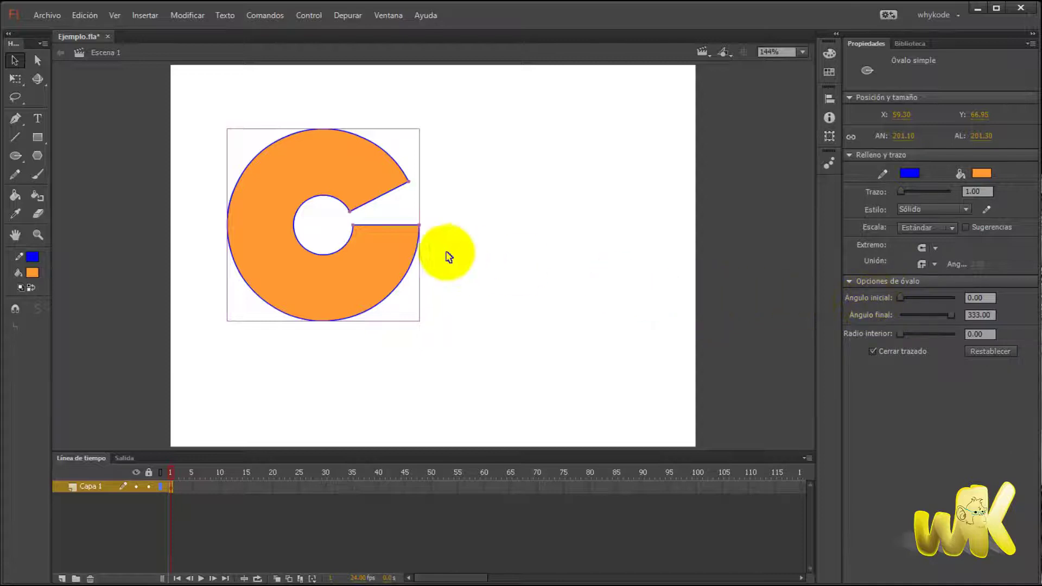
- Set the primitive oval's start angle to 73.73, end angle to 293.96 and inner radius to 29.82 in its oval options
{"action": "left_click_drag", "start_coordinate": [902, 297], "coordinate": [945, 315]}
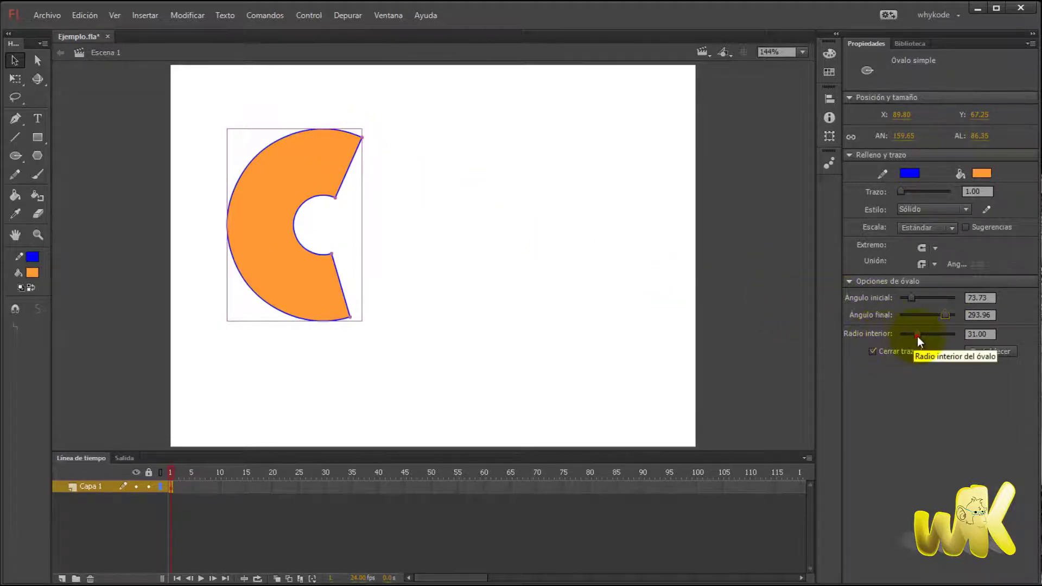
{"action": "mouse_move", "coordinate": [917, 335]}
{"action": "left_mouse_down"}
{"action": "mouse_move", "coordinate": [900, 335]}
{"action": "mouse_move", "coordinate": [946, 331]}
{"action": "mouse_move", "coordinate": [914, 331]}
{"action": "left_mouse_up"}
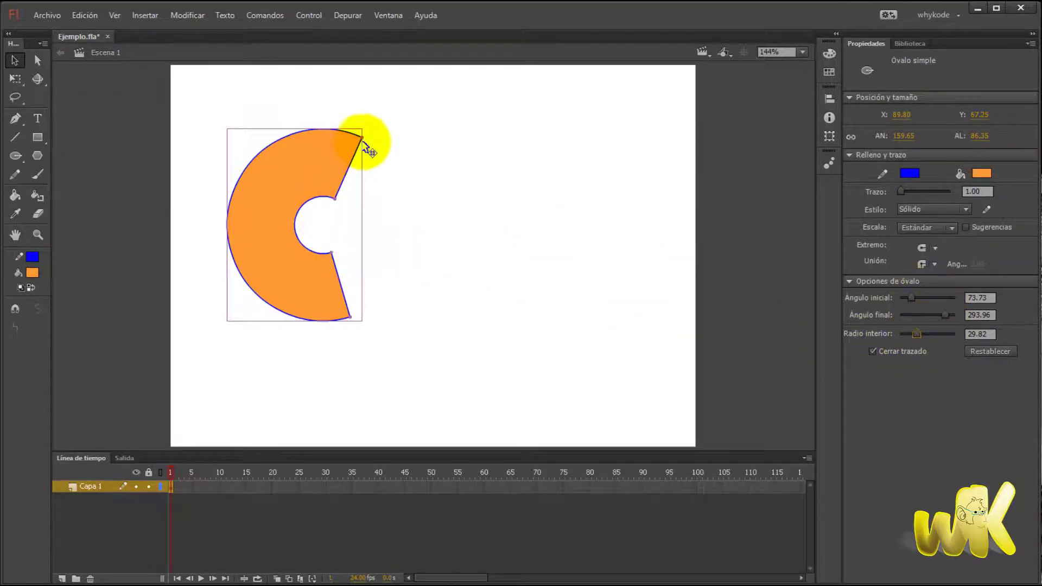
- Reshape the ring directly on the stage to an end angle of 332 and a start angle of 20, with a slightly wider inner hole
{"action": "left_click_drag", "start_coordinate": [368, 143], "coordinate": [402, 182]}
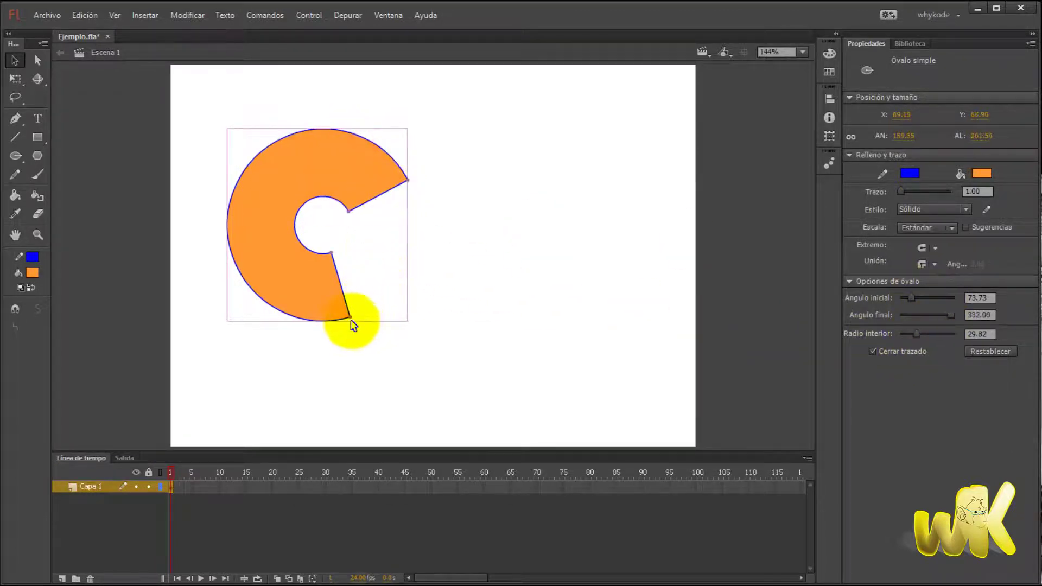
{"action": "left_click_drag", "start_coordinate": [348, 322], "coordinate": [413, 258]}
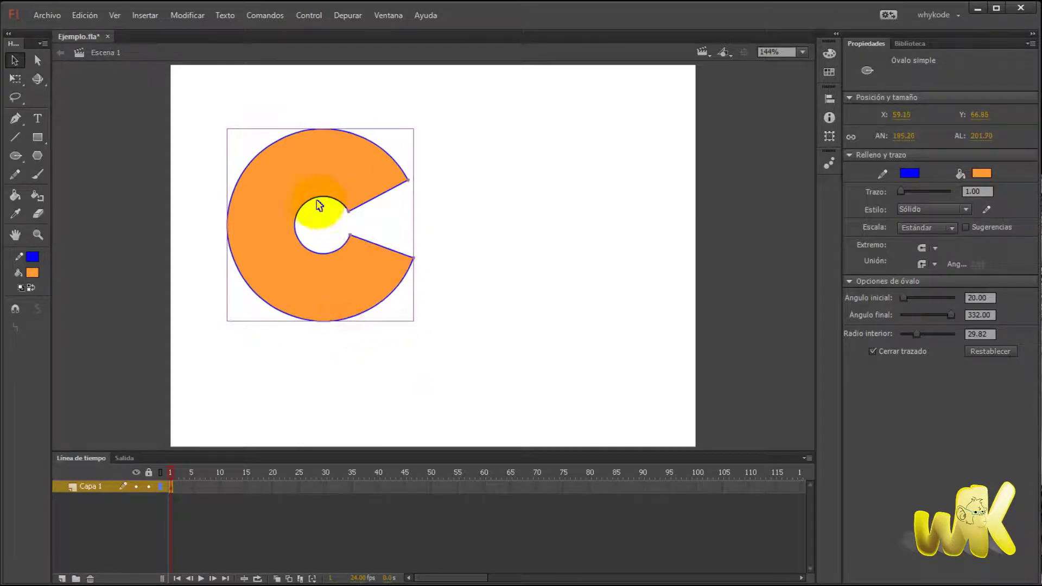
{"action": "mouse_move", "coordinate": [347, 215]}
{"action": "left_mouse_down"}
{"action": "mouse_move", "coordinate": [326, 221]}
{"action": "mouse_move", "coordinate": [350, 209]}
{"action": "left_mouse_up"}
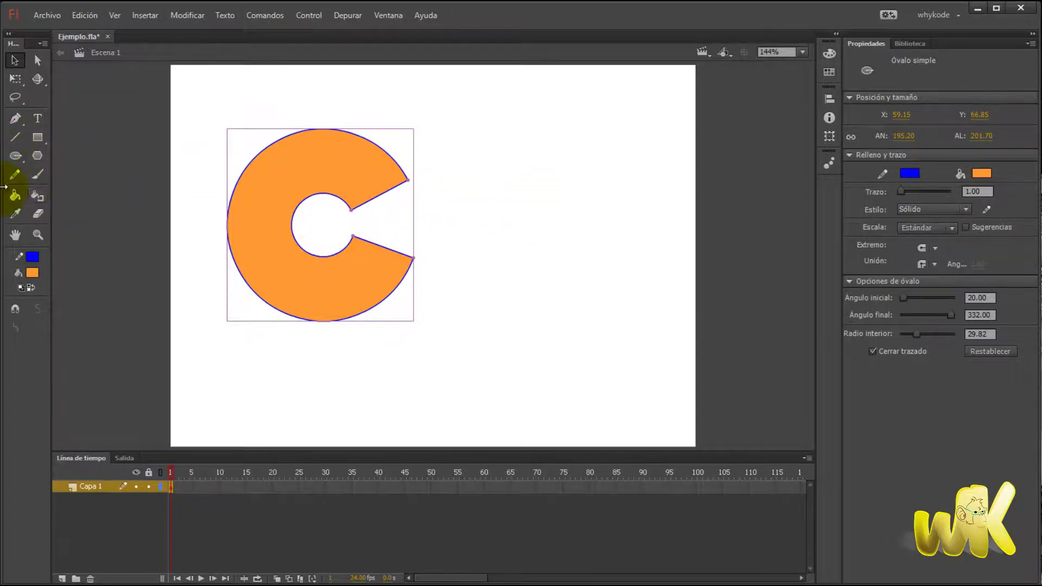
- Draw a second C-shaped primitive oval about 141 by 159 px beside the ring with the Oval Primitive tool, and delete it
{"action": "left_click", "coordinate": [18, 157]}
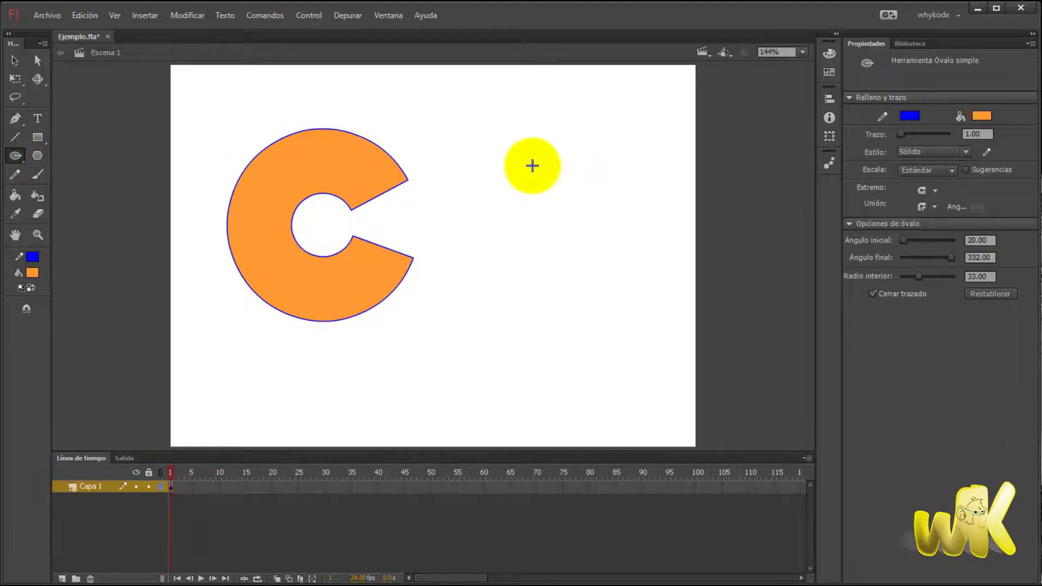
{"action": "left_click_drag", "start_coordinate": [499, 159], "coordinate": [646, 310]}
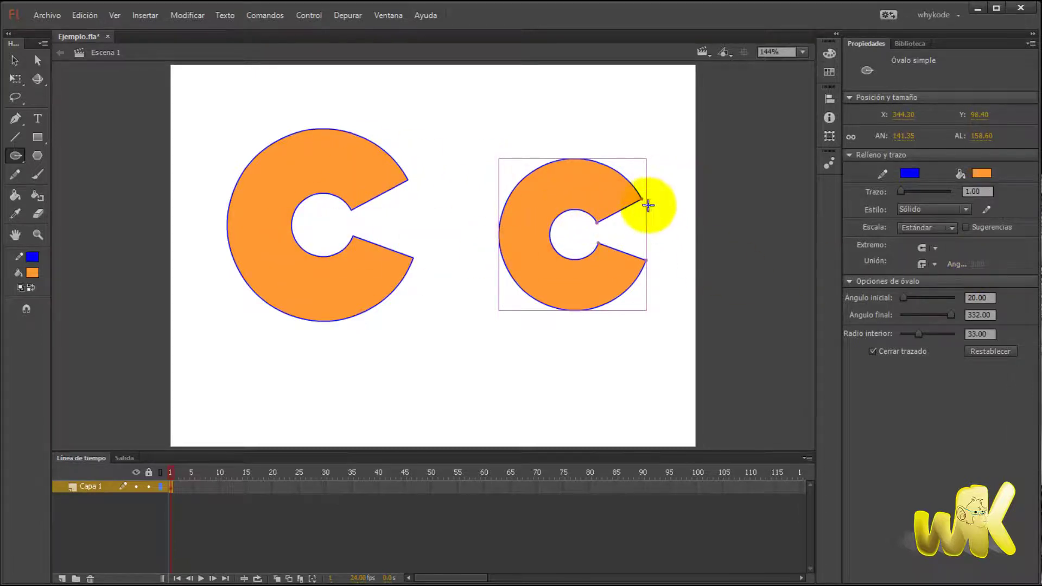
{"action": "key", "text": "Delete"}
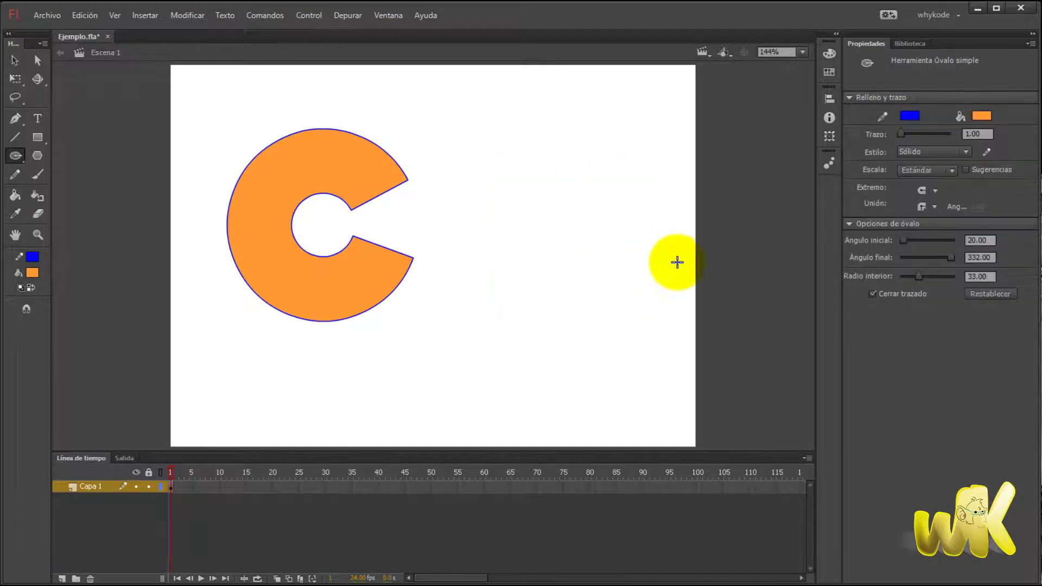
- With start angle, end angle and inner radius reset to 0, draw a primitive circle about 168 px wide beside the ring and open it to end angle 309
{"action": "left_click_drag", "start_coordinate": [950, 258], "coordinate": [884, 243]}
{"action": "left_click_drag", "start_coordinate": [919, 275], "coordinate": [860, 279]}
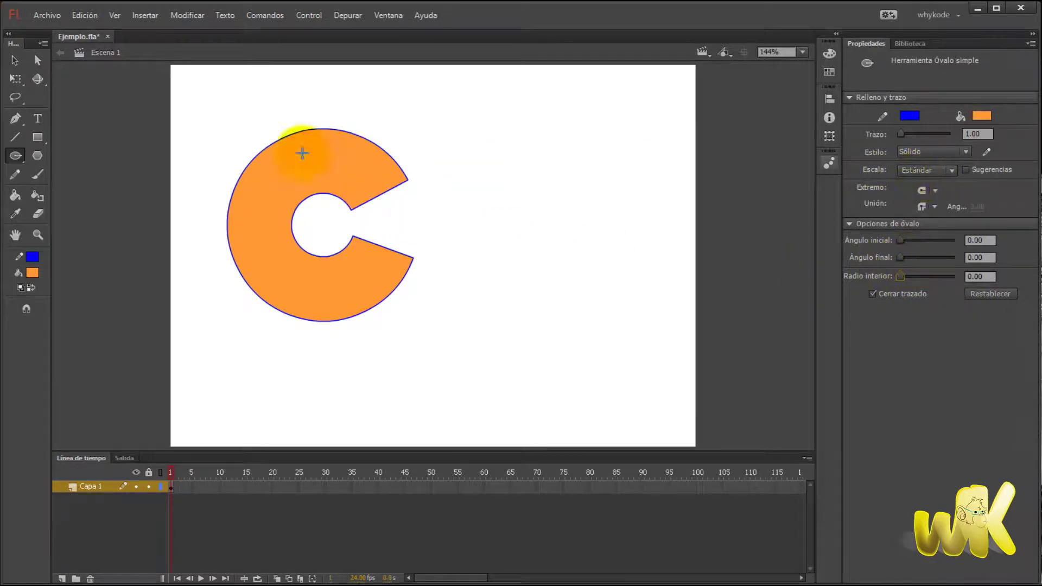
{"action": "left_click", "coordinate": [17, 157]}
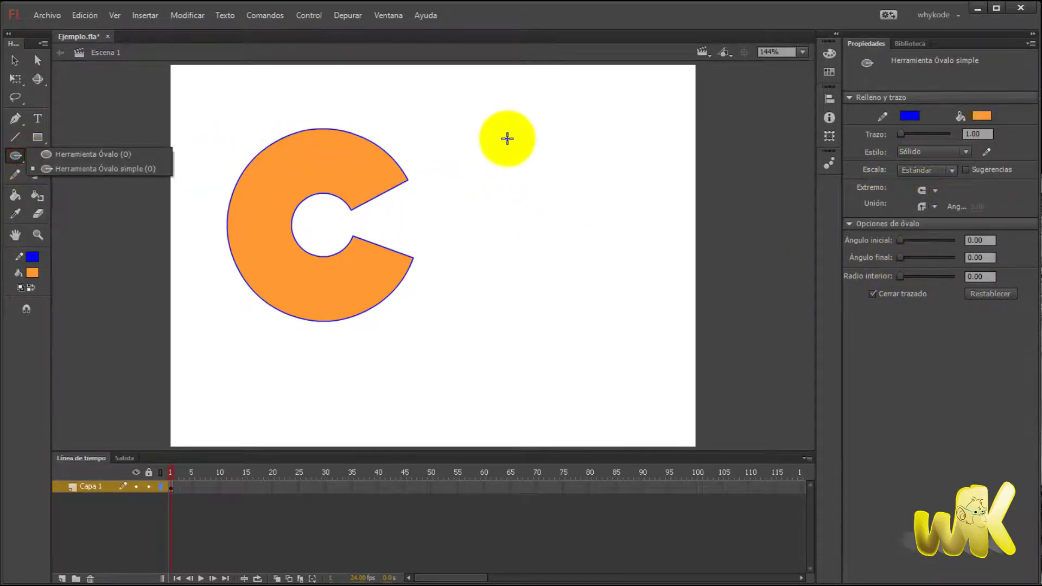
{"action": "left_click_drag", "start_coordinate": [481, 141], "coordinate": [641, 302]}
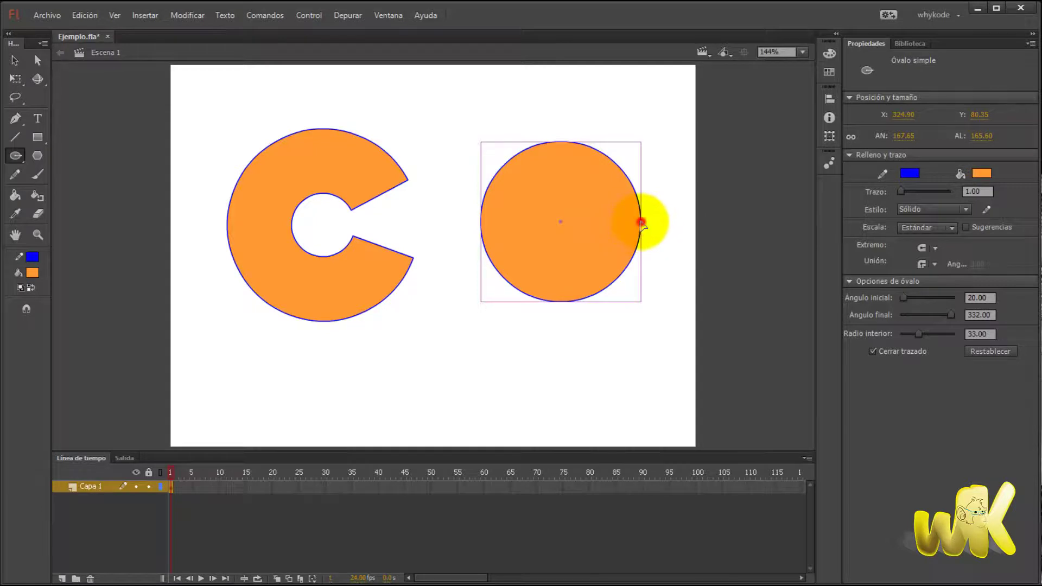
{"action": "left_click_drag", "start_coordinate": [642, 221], "coordinate": [607, 166]}
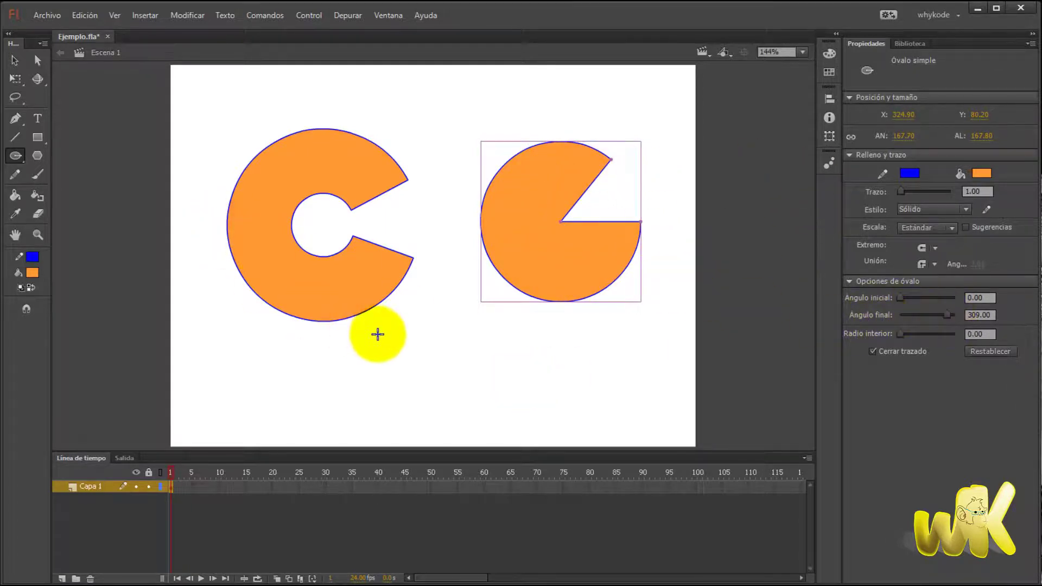
{"action": "left_click", "coordinate": [473, 380]}
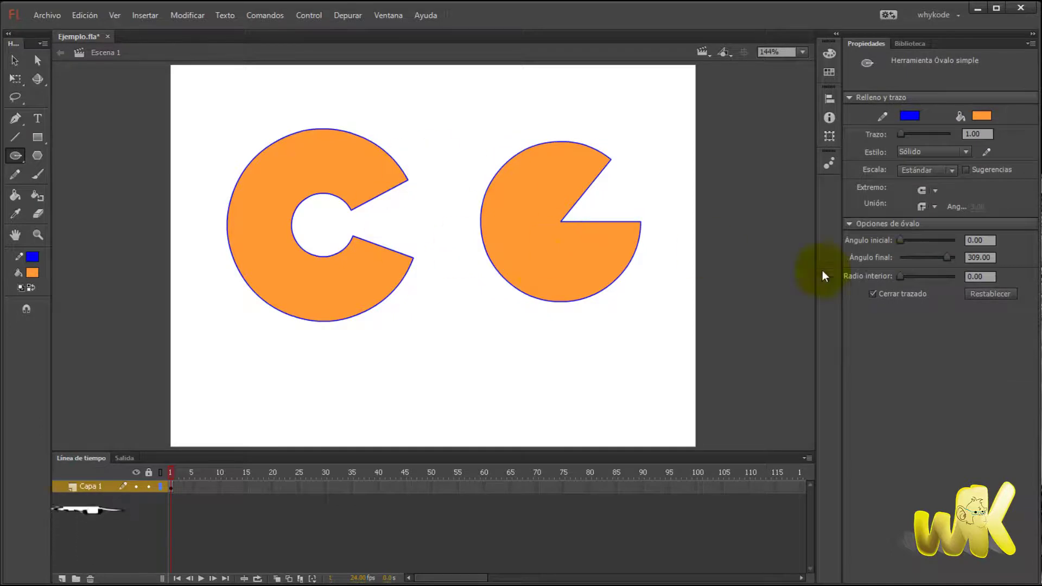
- Reset the end angle to 0 and draw a full primitive circle about 116 px wide below the C-shaped ring
{"action": "left_click_drag", "start_coordinate": [949, 257], "coordinate": [887, 265]}
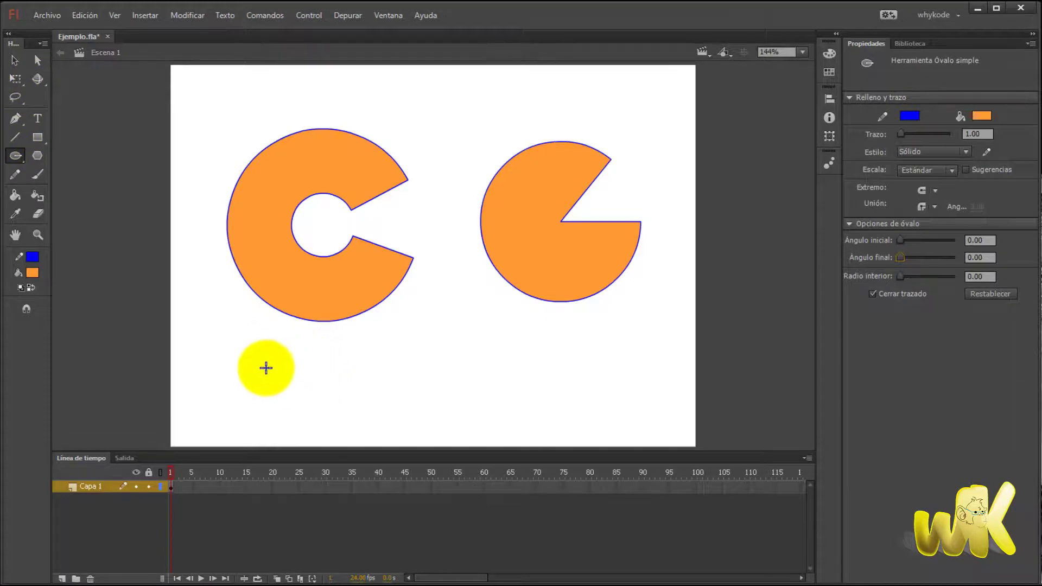
{"action": "left_click_drag", "start_coordinate": [255, 344], "coordinate": [316, 372]}
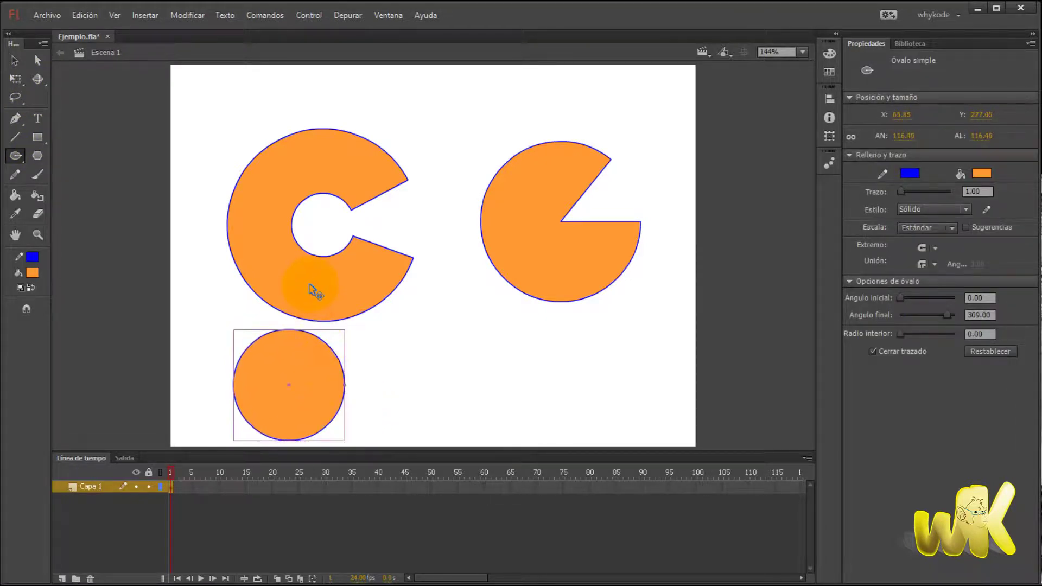
- Move the C-shaped ring to about X 20, Y 12 and the small circle below it to about X 47, Y 242
{"action": "left_click_drag", "start_coordinate": [309, 288], "coordinate": [272, 235]}
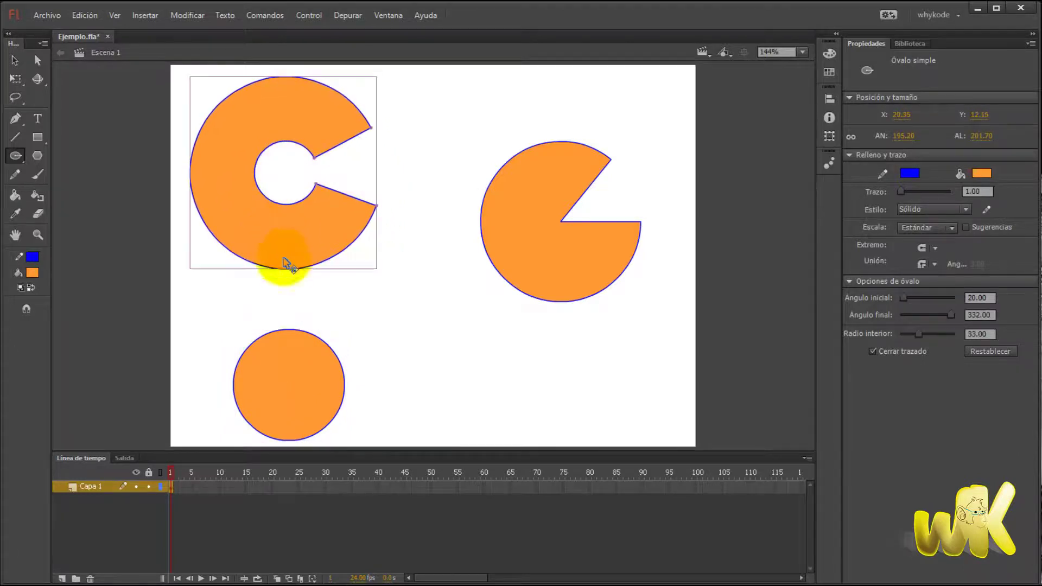
{"action": "left_click_drag", "start_coordinate": [293, 345], "coordinate": [290, 318]}
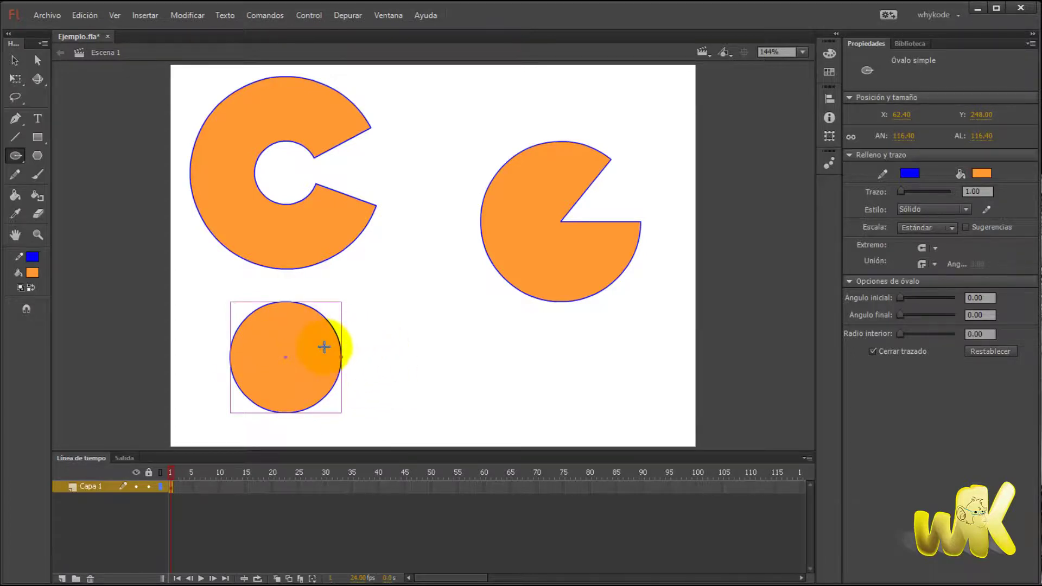
{"action": "left_click", "coordinate": [16, 64]}
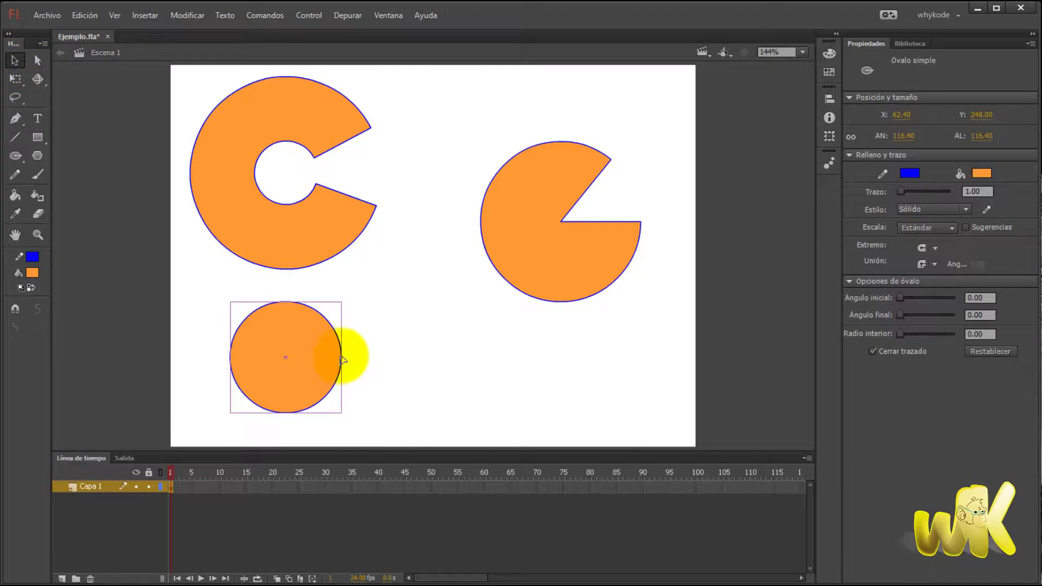
{"action": "left_click", "coordinate": [319, 357]}
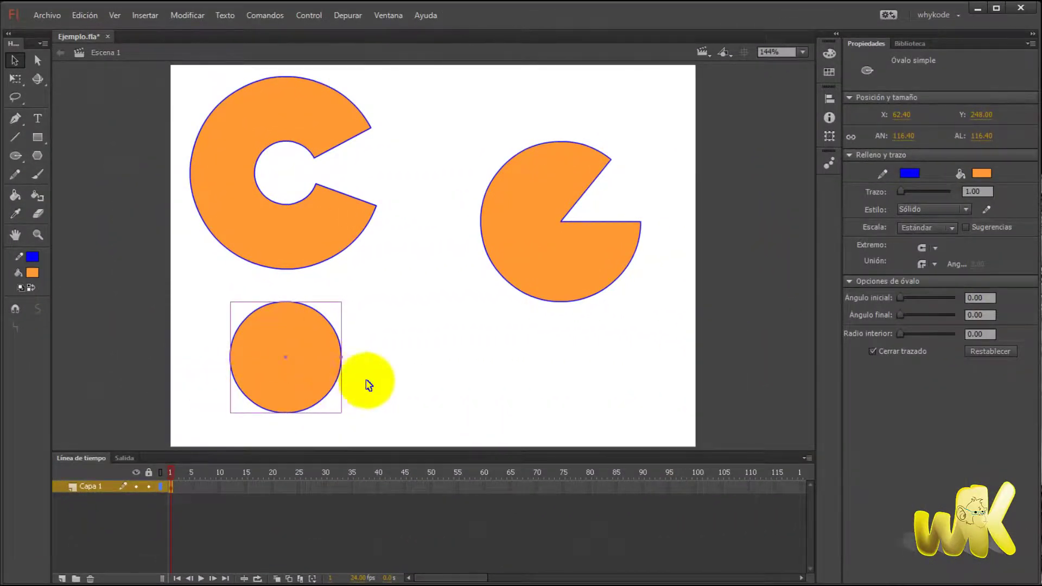
{"action": "left_click_drag", "start_coordinate": [316, 358], "coordinate": [302, 353]}
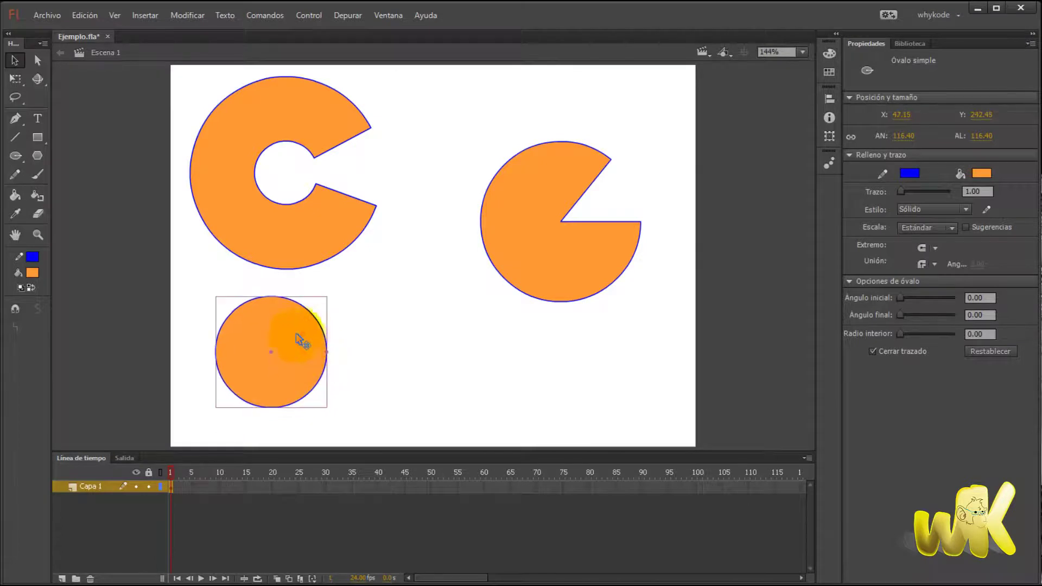
- Close the C-shaped ring on the stage with an end angle of 20 and widen its hole to an inner radius of 48
{"action": "left_click", "coordinate": [325, 129]}
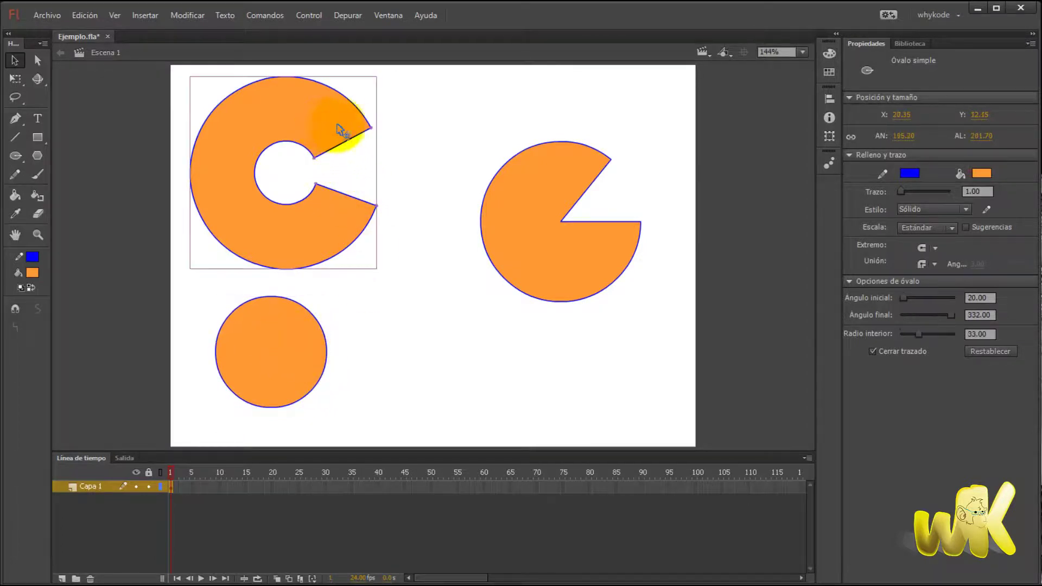
{"action": "left_click_drag", "start_coordinate": [371, 129], "coordinate": [381, 200]}
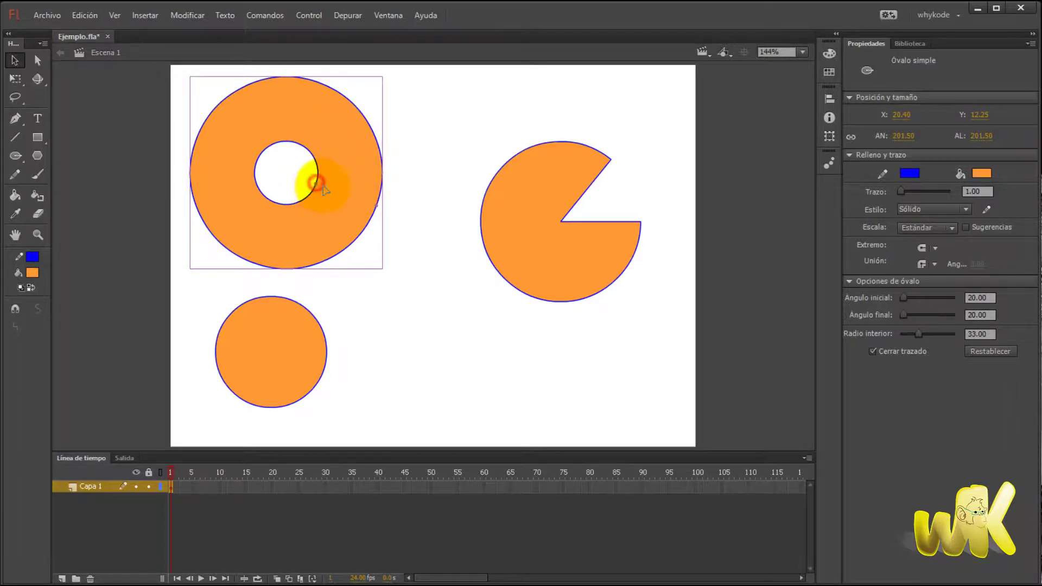
{"action": "left_click_drag", "start_coordinate": [322, 185], "coordinate": [331, 180]}
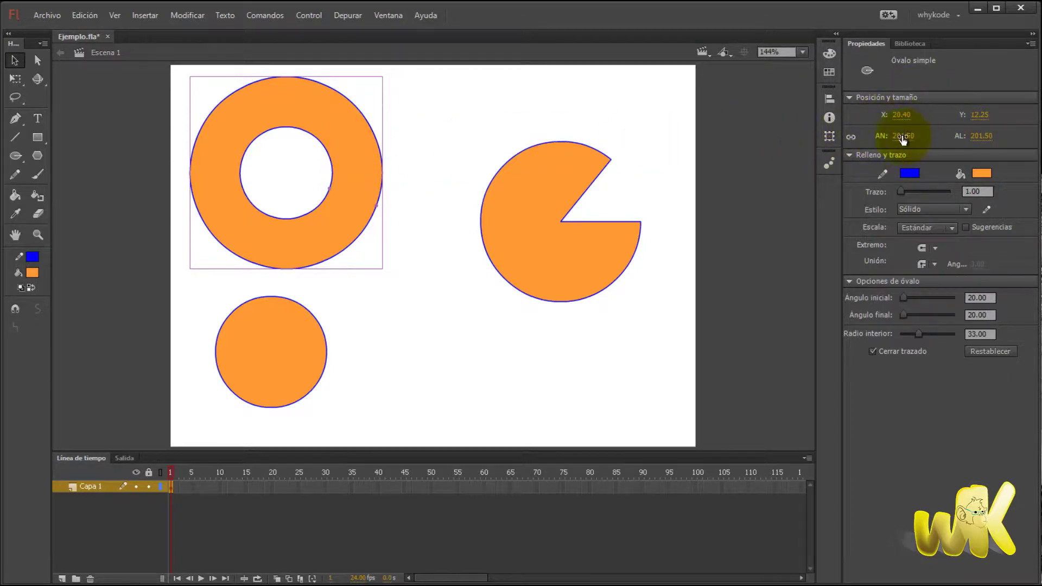
- Scale the ring proportionally to about 190 px, unlink its proportions, and stretch it to a width of 269.05 and a height of 157.05
{"action": "mouse_move", "coordinate": [902, 136]}
{"action": "left_mouse_down"}
{"action": "mouse_move", "coordinate": [907, 101]}
{"action": "mouse_move", "coordinate": [904, 174]}
{"action": "mouse_move", "coordinate": [899, 116]}
{"action": "mouse_move", "coordinate": [895, 150]}
{"action": "left_mouse_up"}
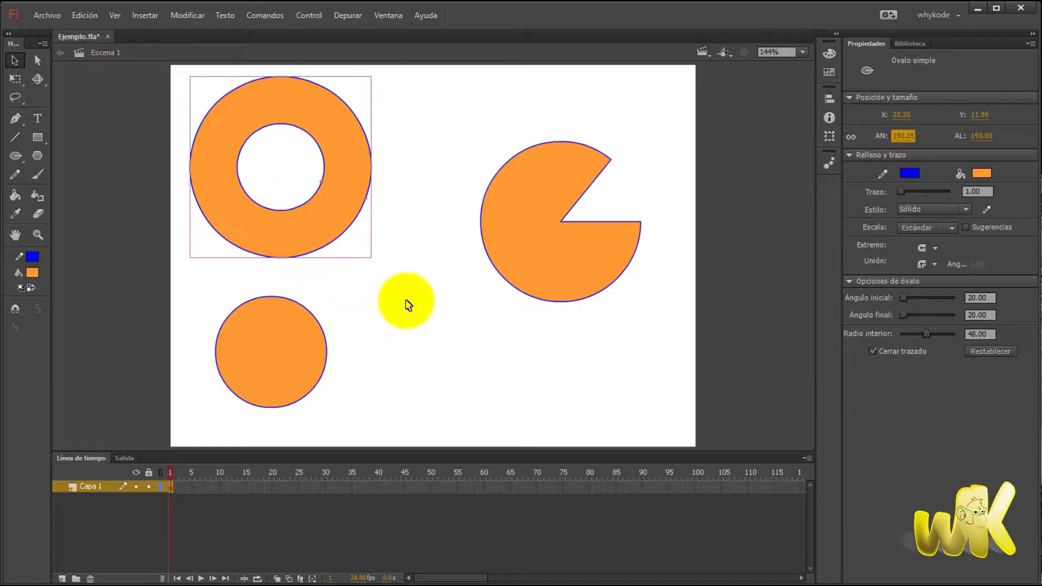
{"action": "left_click", "coordinate": [851, 138]}
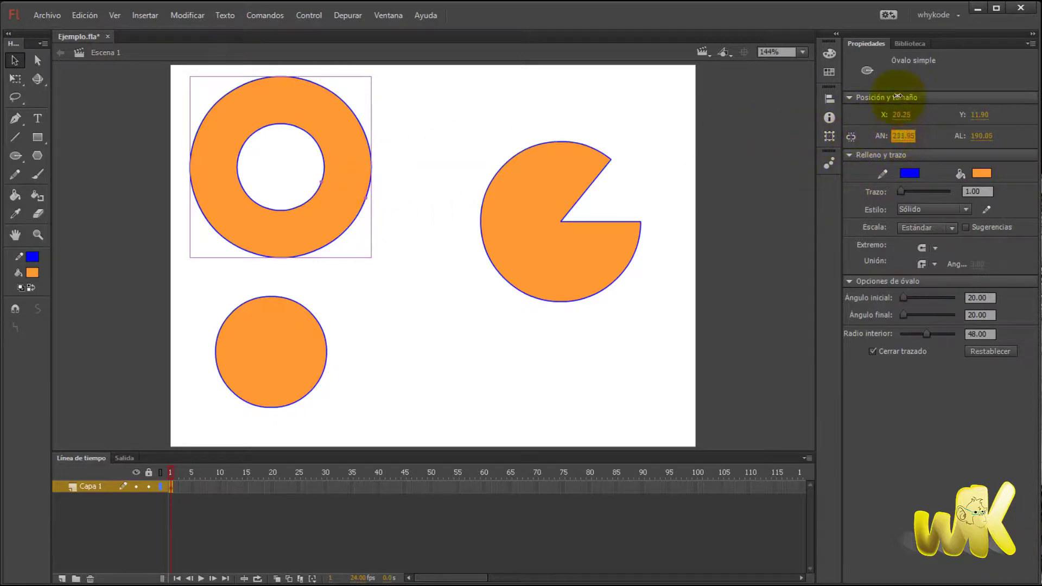
{"action": "left_click_drag", "start_coordinate": [897, 96], "coordinate": [891, 65]}
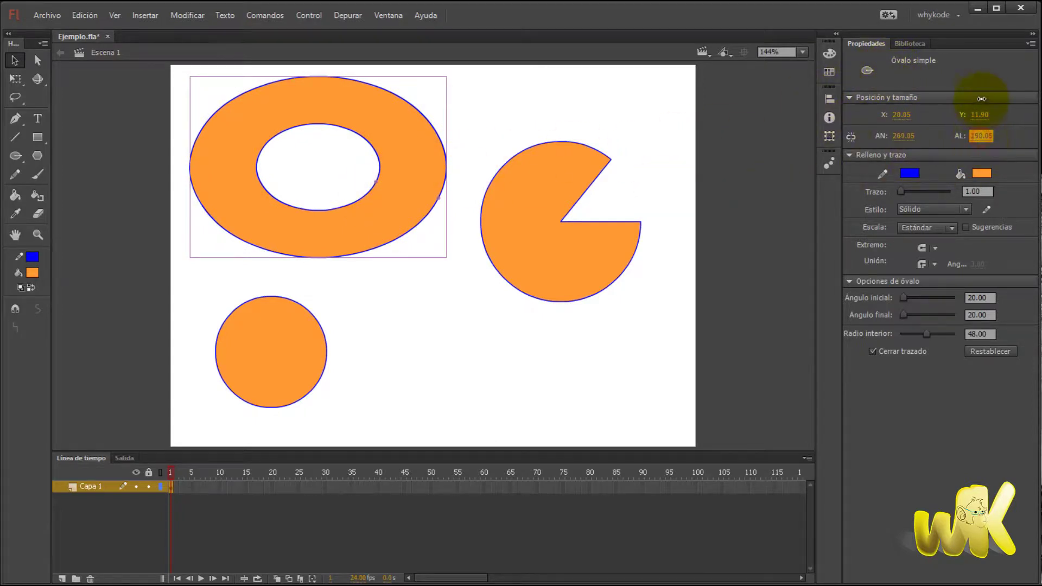
{"action": "left_click_drag", "start_coordinate": [981, 98], "coordinate": [982, 81]}
{"action": "left_click_drag", "start_coordinate": [985, 127], "coordinate": [987, 165]}
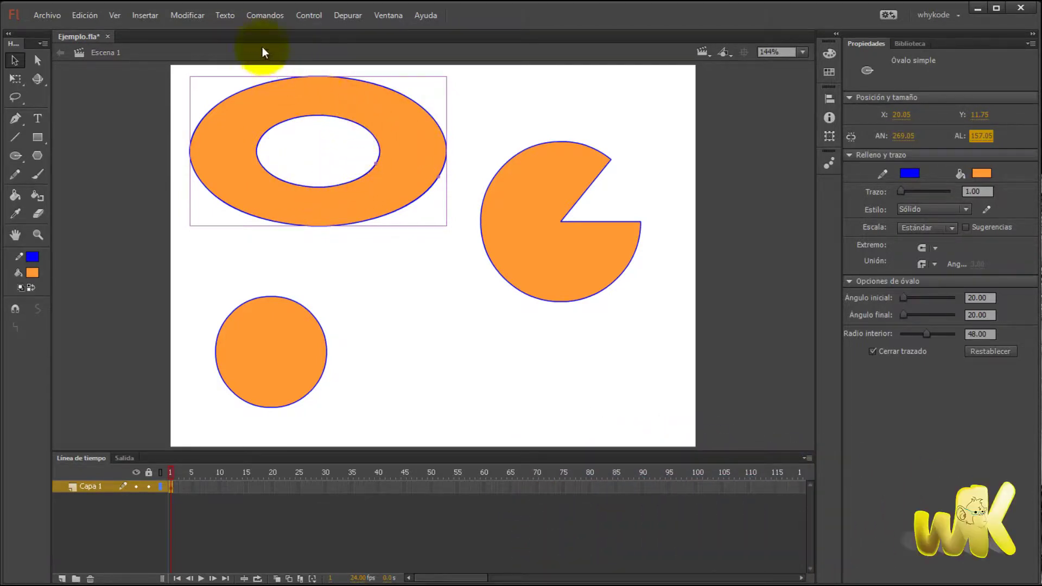
- Try breaking the elliptical primitive ring apart into an ordinary shape and moving its fill away from the outline
{"action": "left_click", "coordinate": [187, 16]}
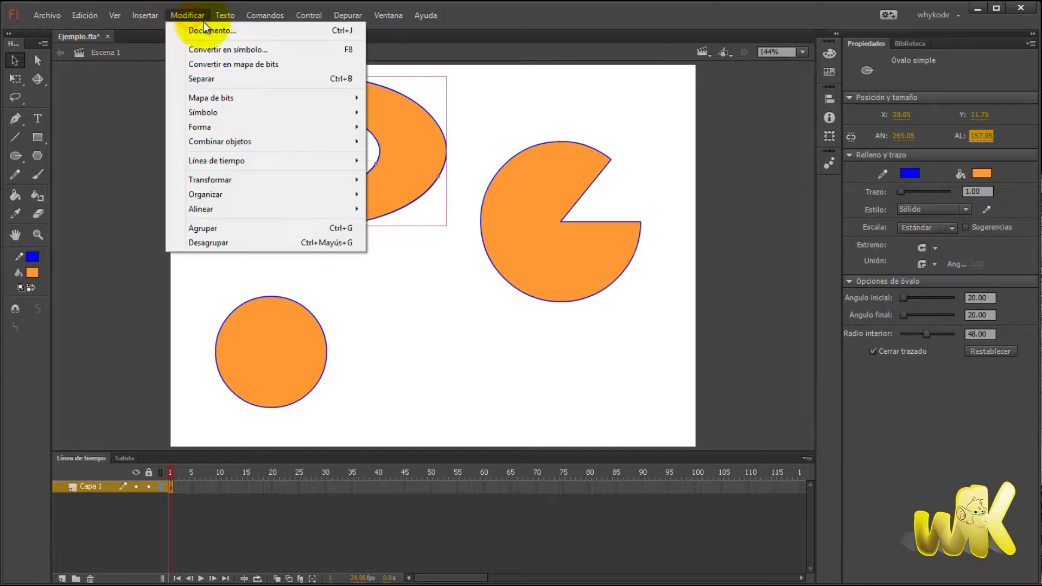
{"action": "left_click", "coordinate": [213, 79]}
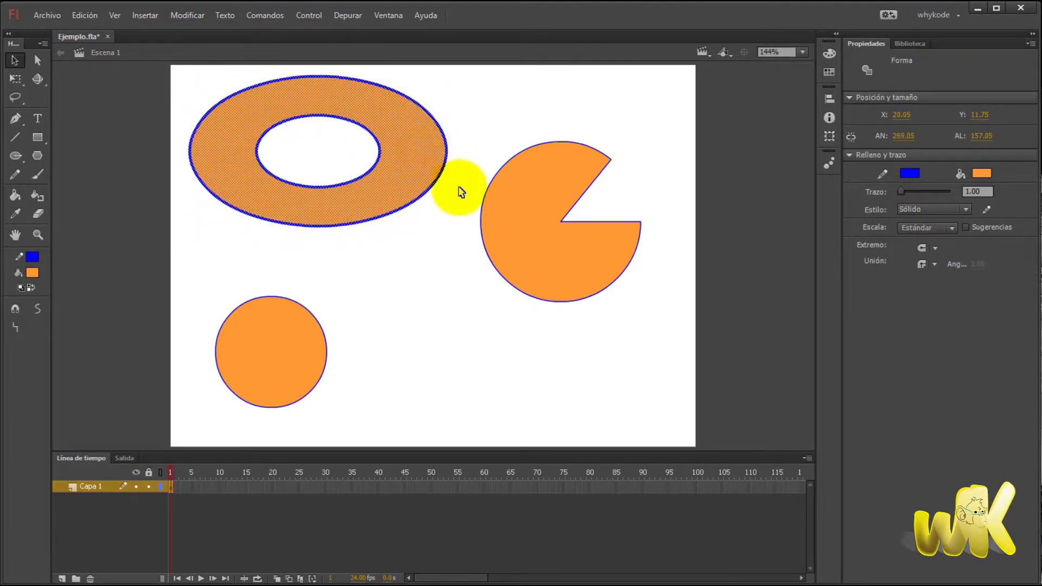
{"action": "left_click", "coordinate": [425, 233]}
{"action": "left_click_drag", "start_coordinate": [382, 187], "coordinate": [477, 366]}
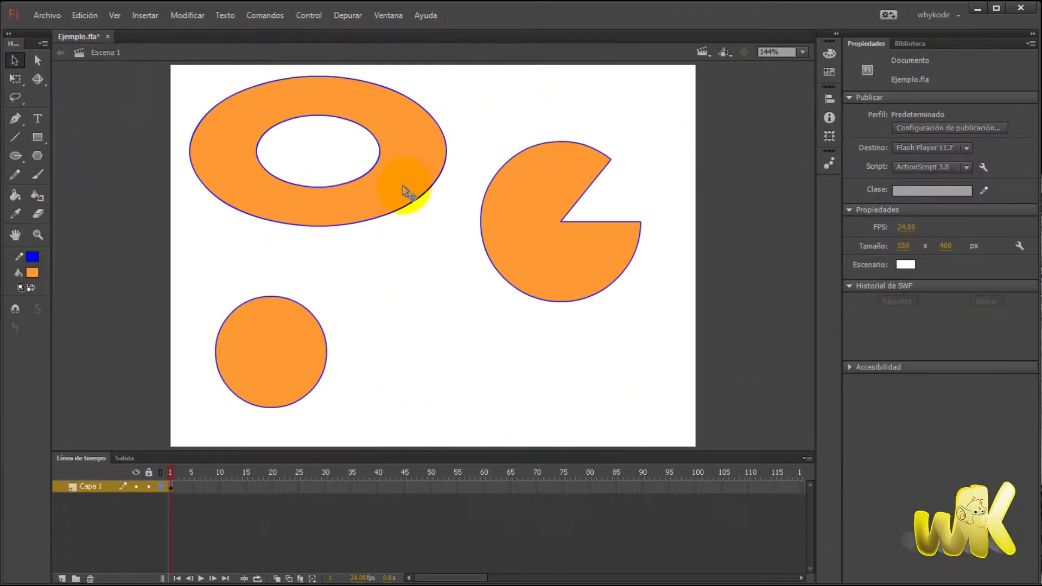
- Open the elliptical primitive ring on the stage to an end angle of 263
{"action": "left_click", "coordinate": [428, 154]}
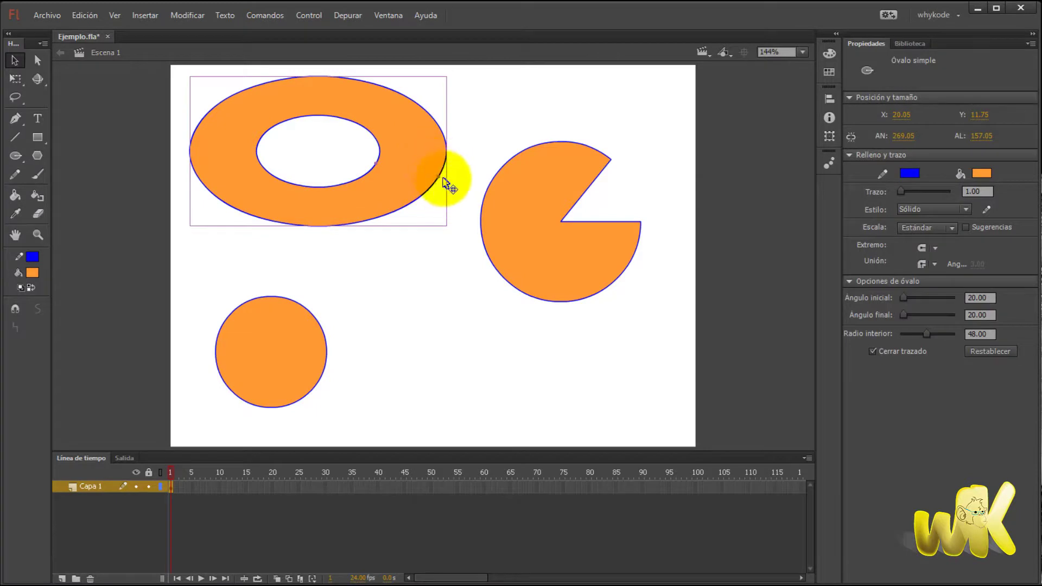
{"action": "left_click_drag", "start_coordinate": [439, 177], "coordinate": [302, 93]}
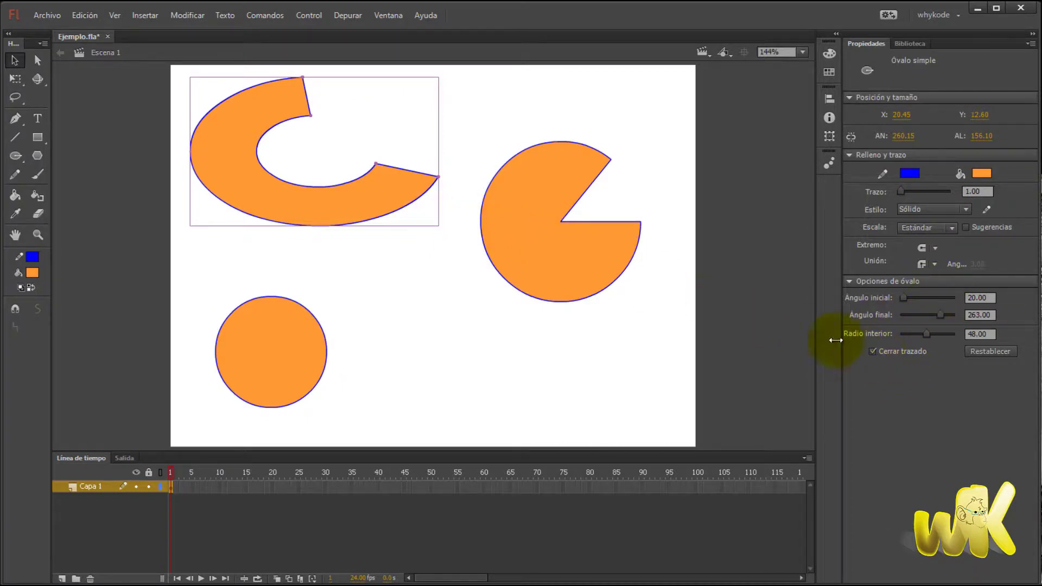
- Turn the open ring's close-path option off and back on, and move the ring to about X 40, Y 43
{"action": "left_click", "coordinate": [872, 352]}
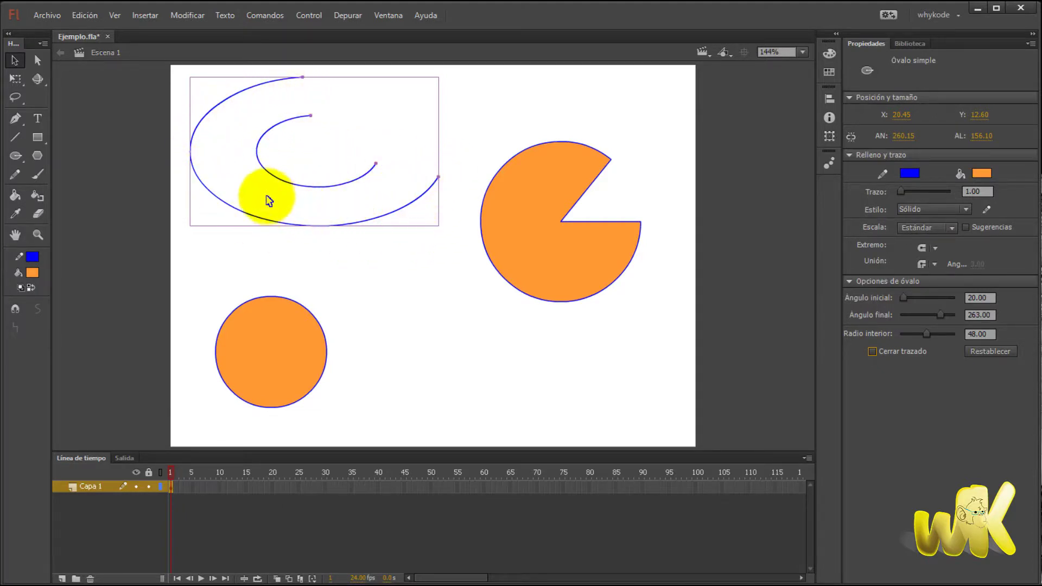
{"action": "left_click", "coordinate": [873, 352]}
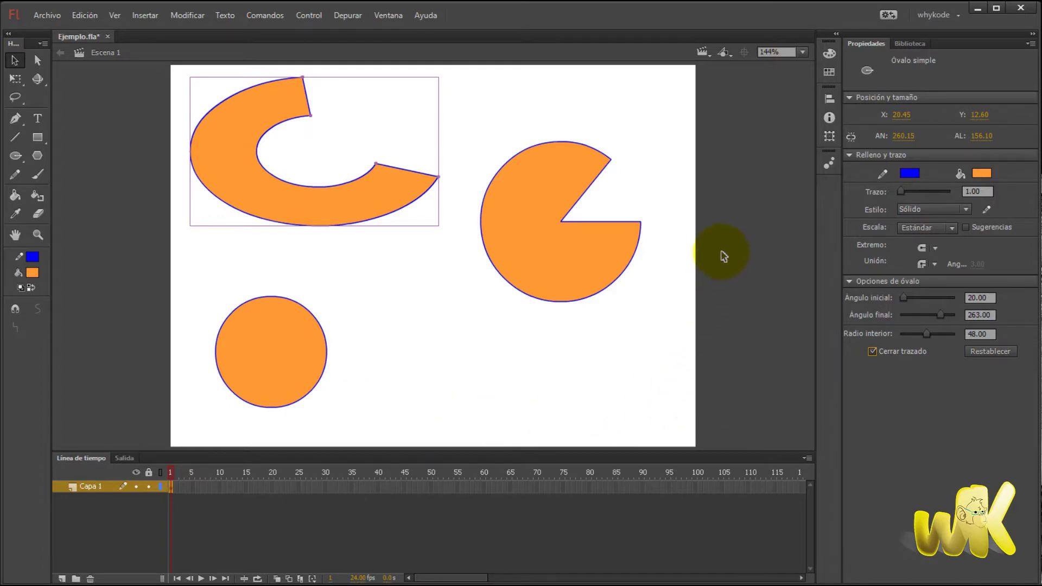
{"action": "left_click_drag", "start_coordinate": [353, 186], "coordinate": [372, 215]}
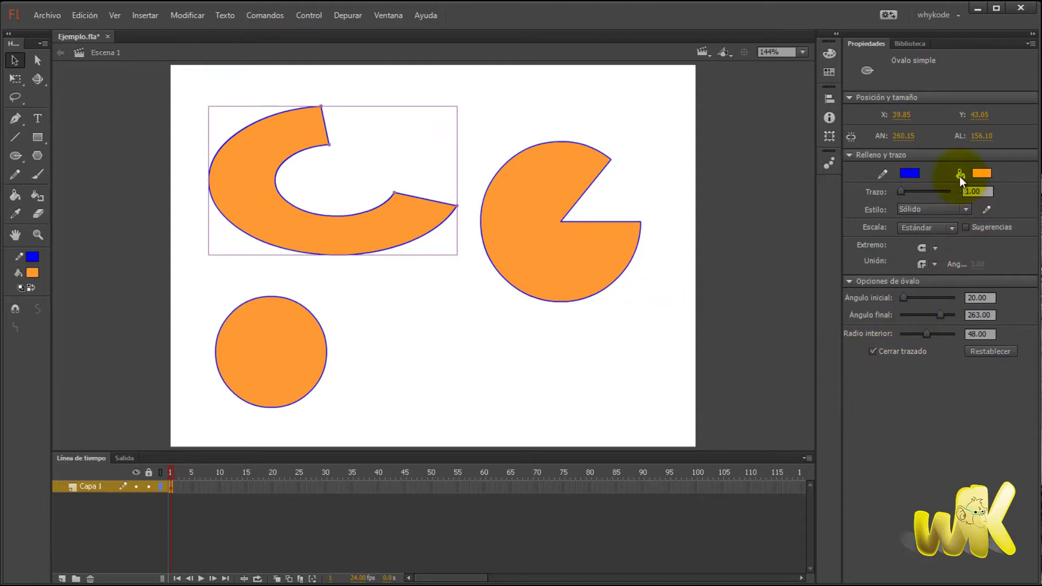